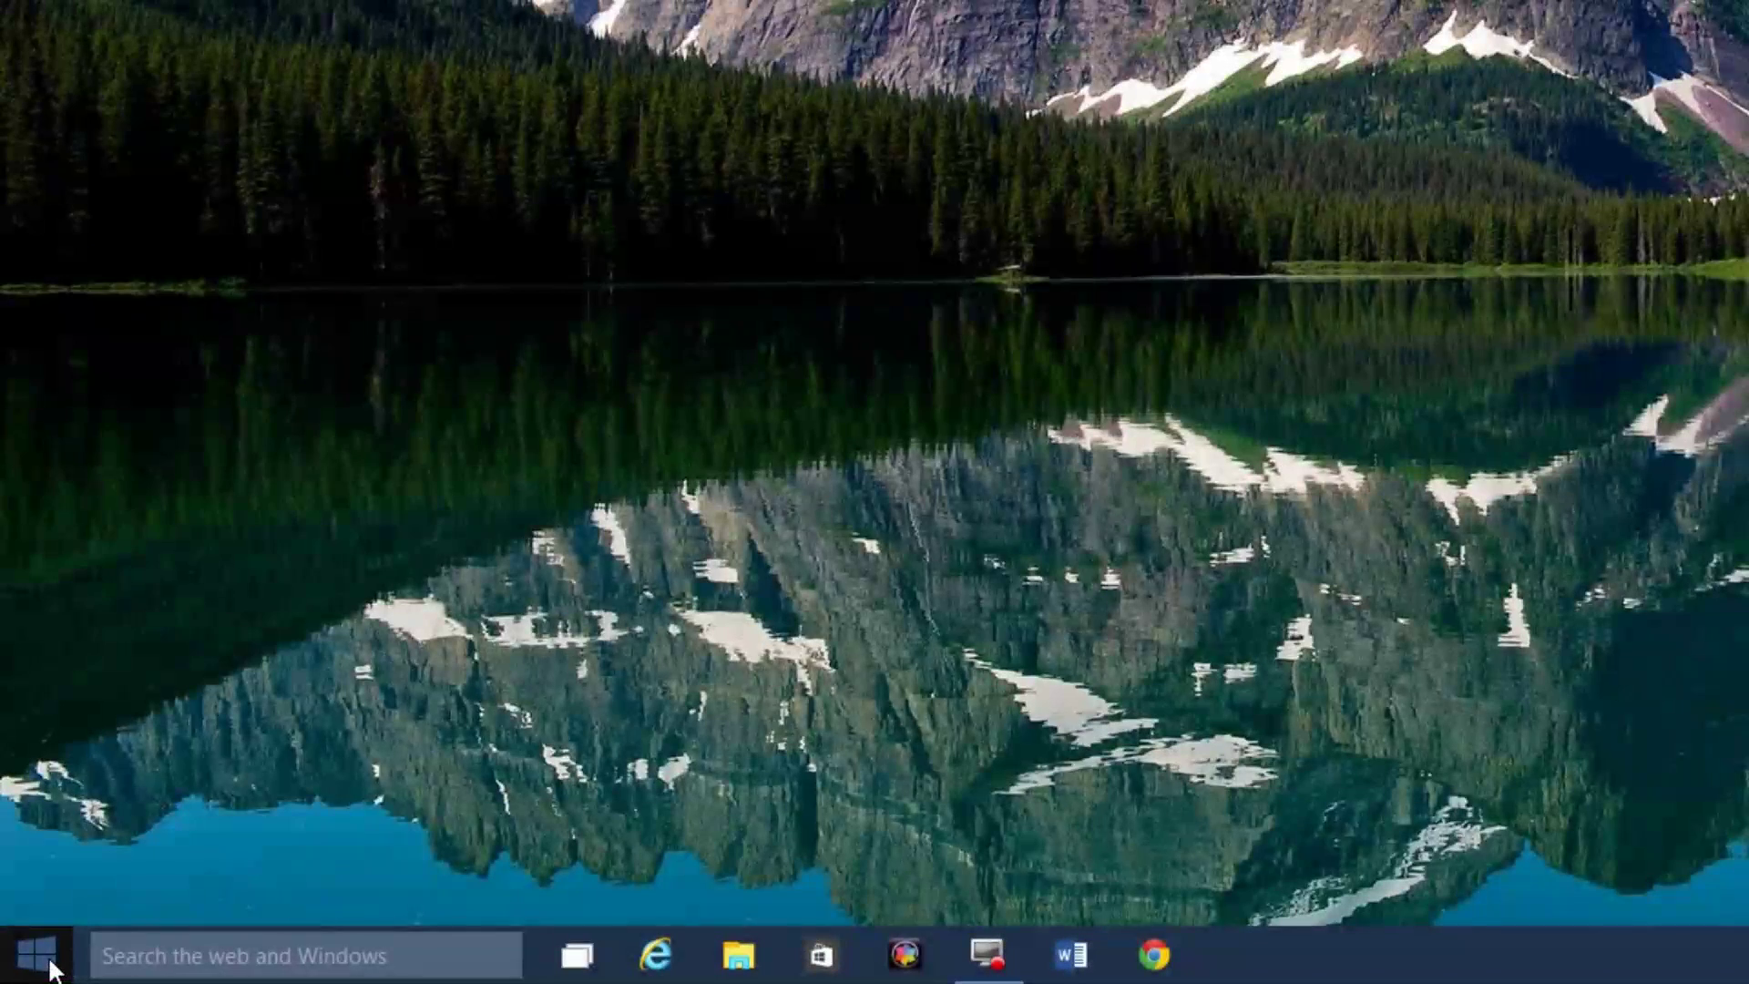
Search the taskbar for 'file history' and open the File History control panel.
click(205, 955)
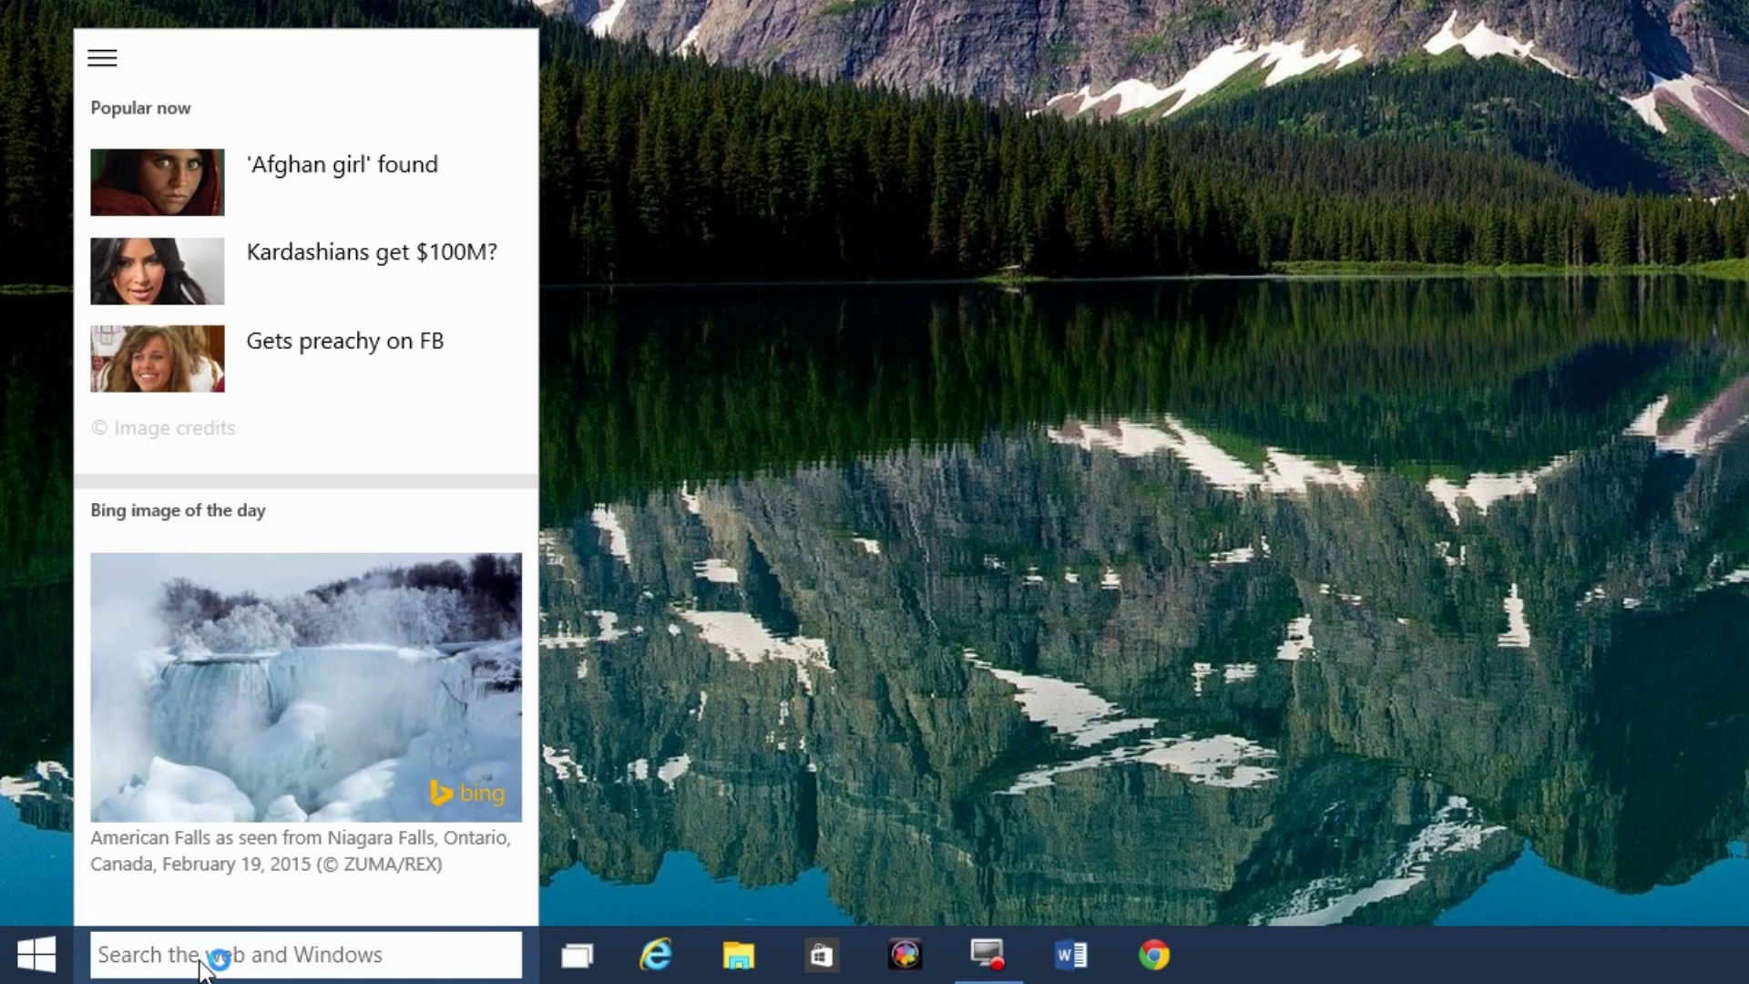
text(file hisotr)
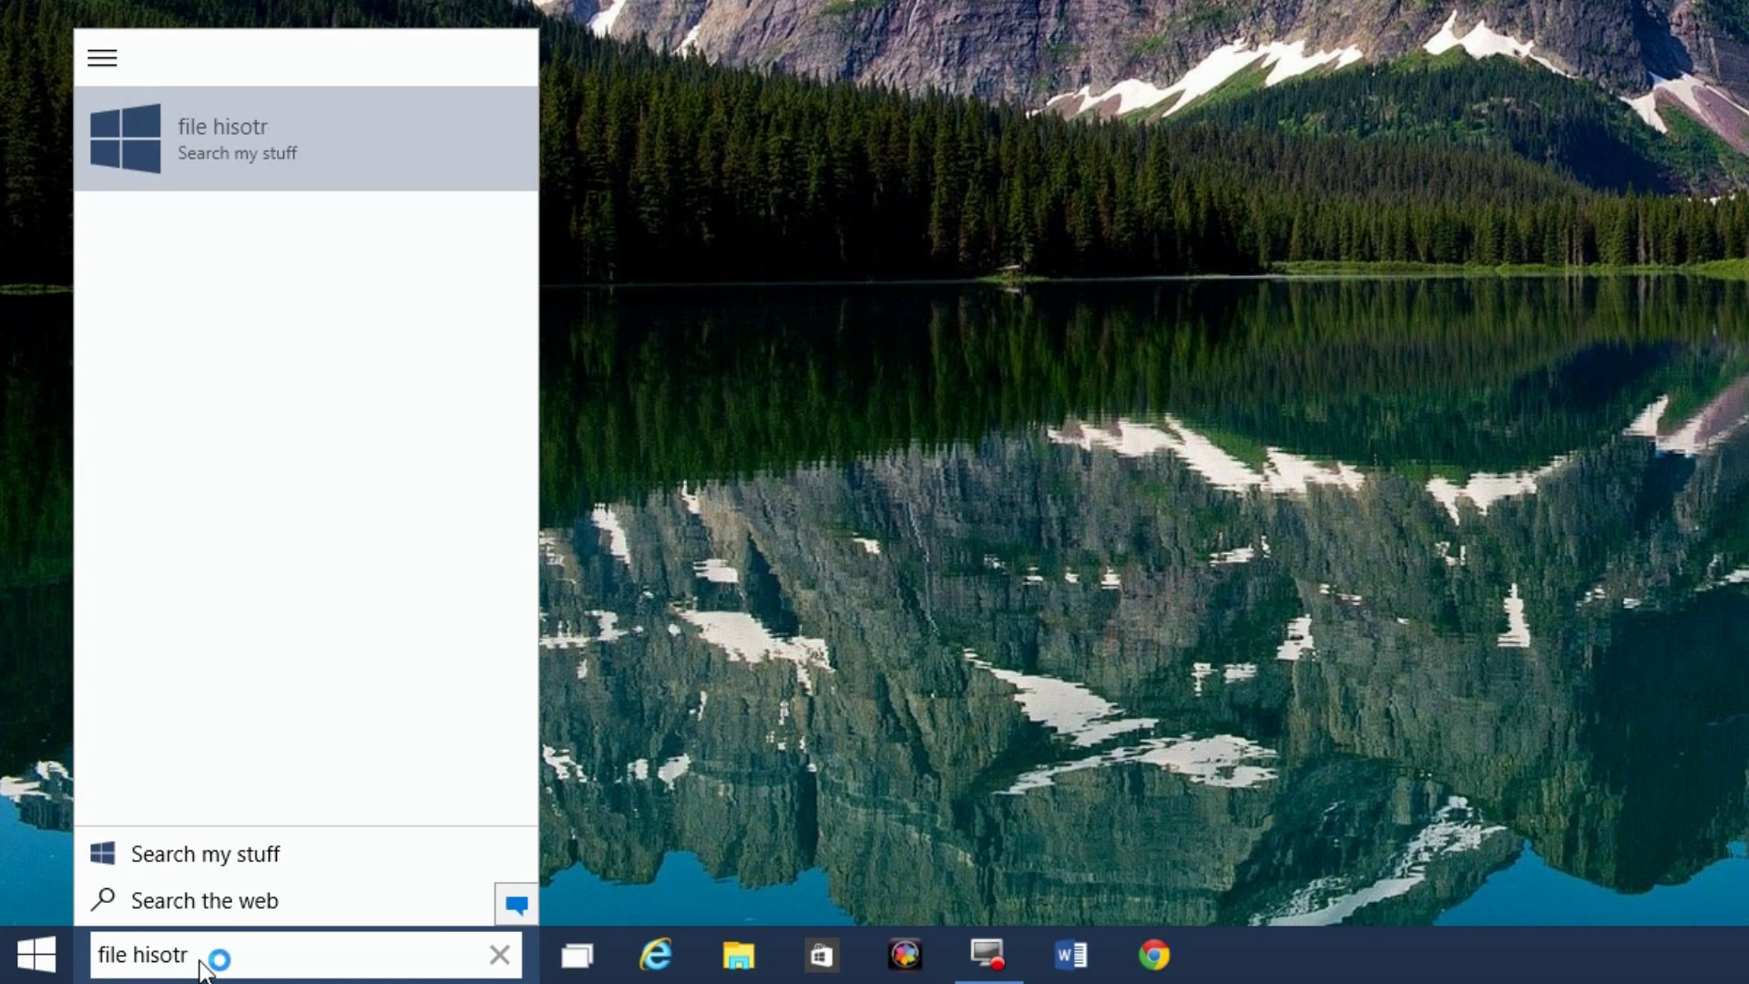
key(BackSpace)
key(BackSpace)
key(BackSpace)
text(tory)
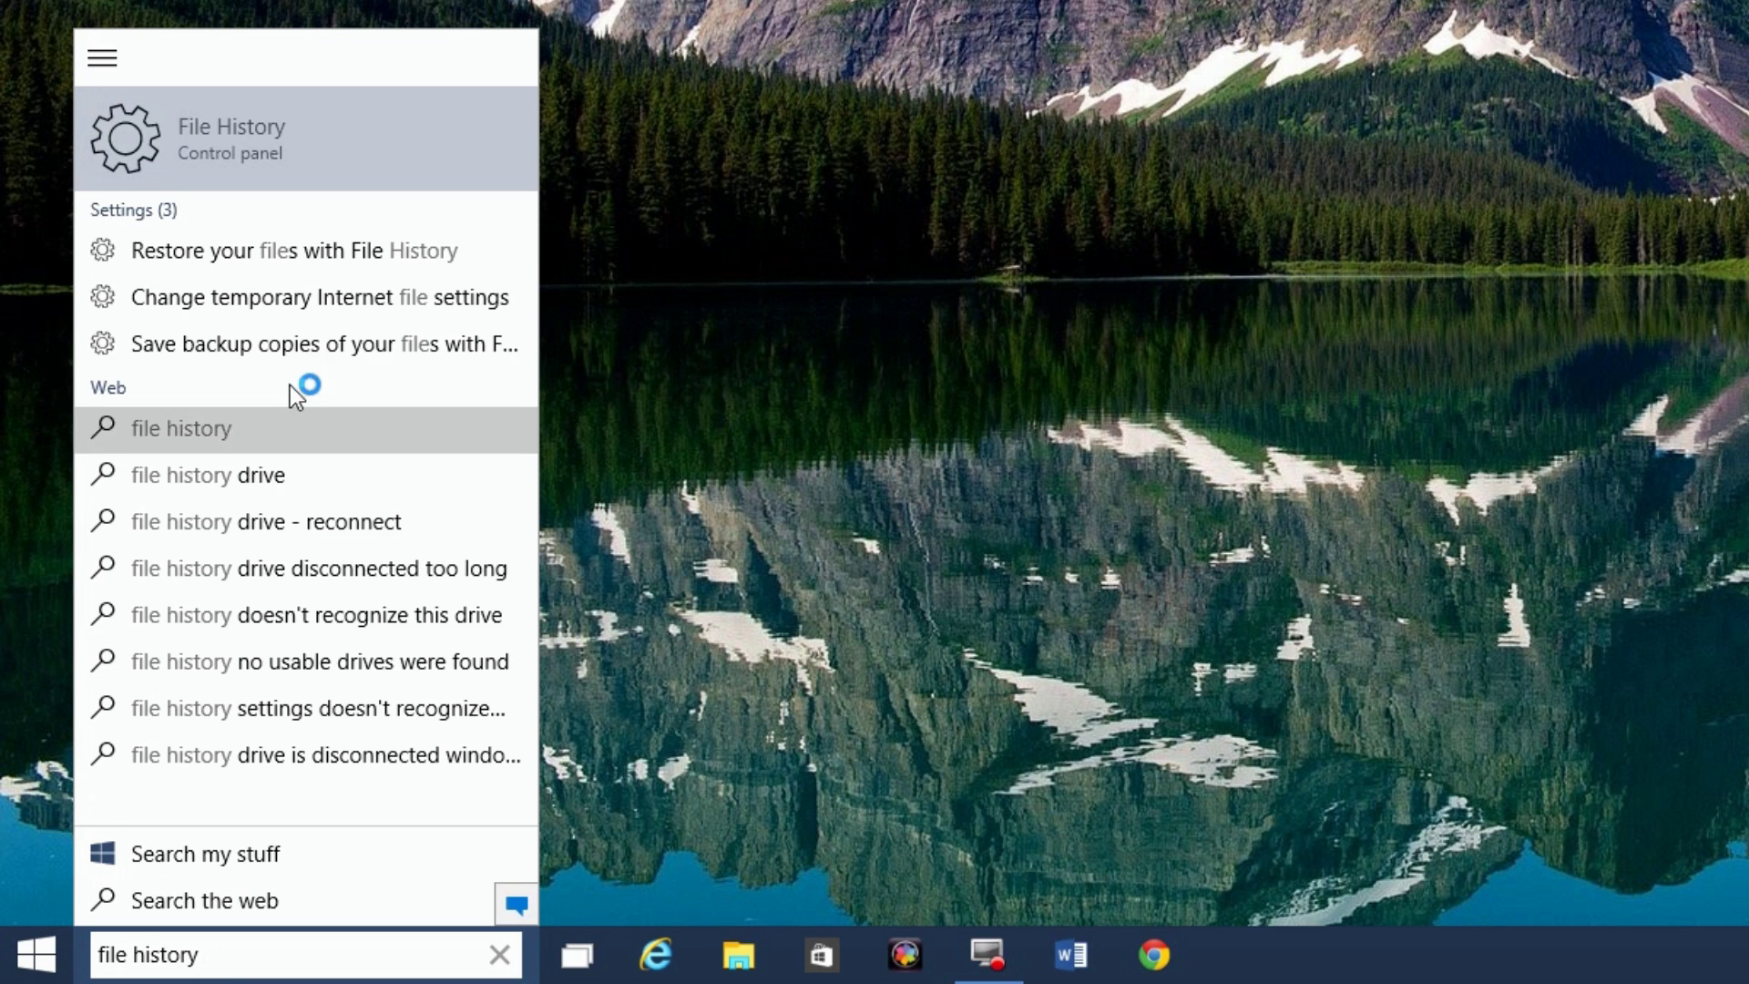
click(245, 153)
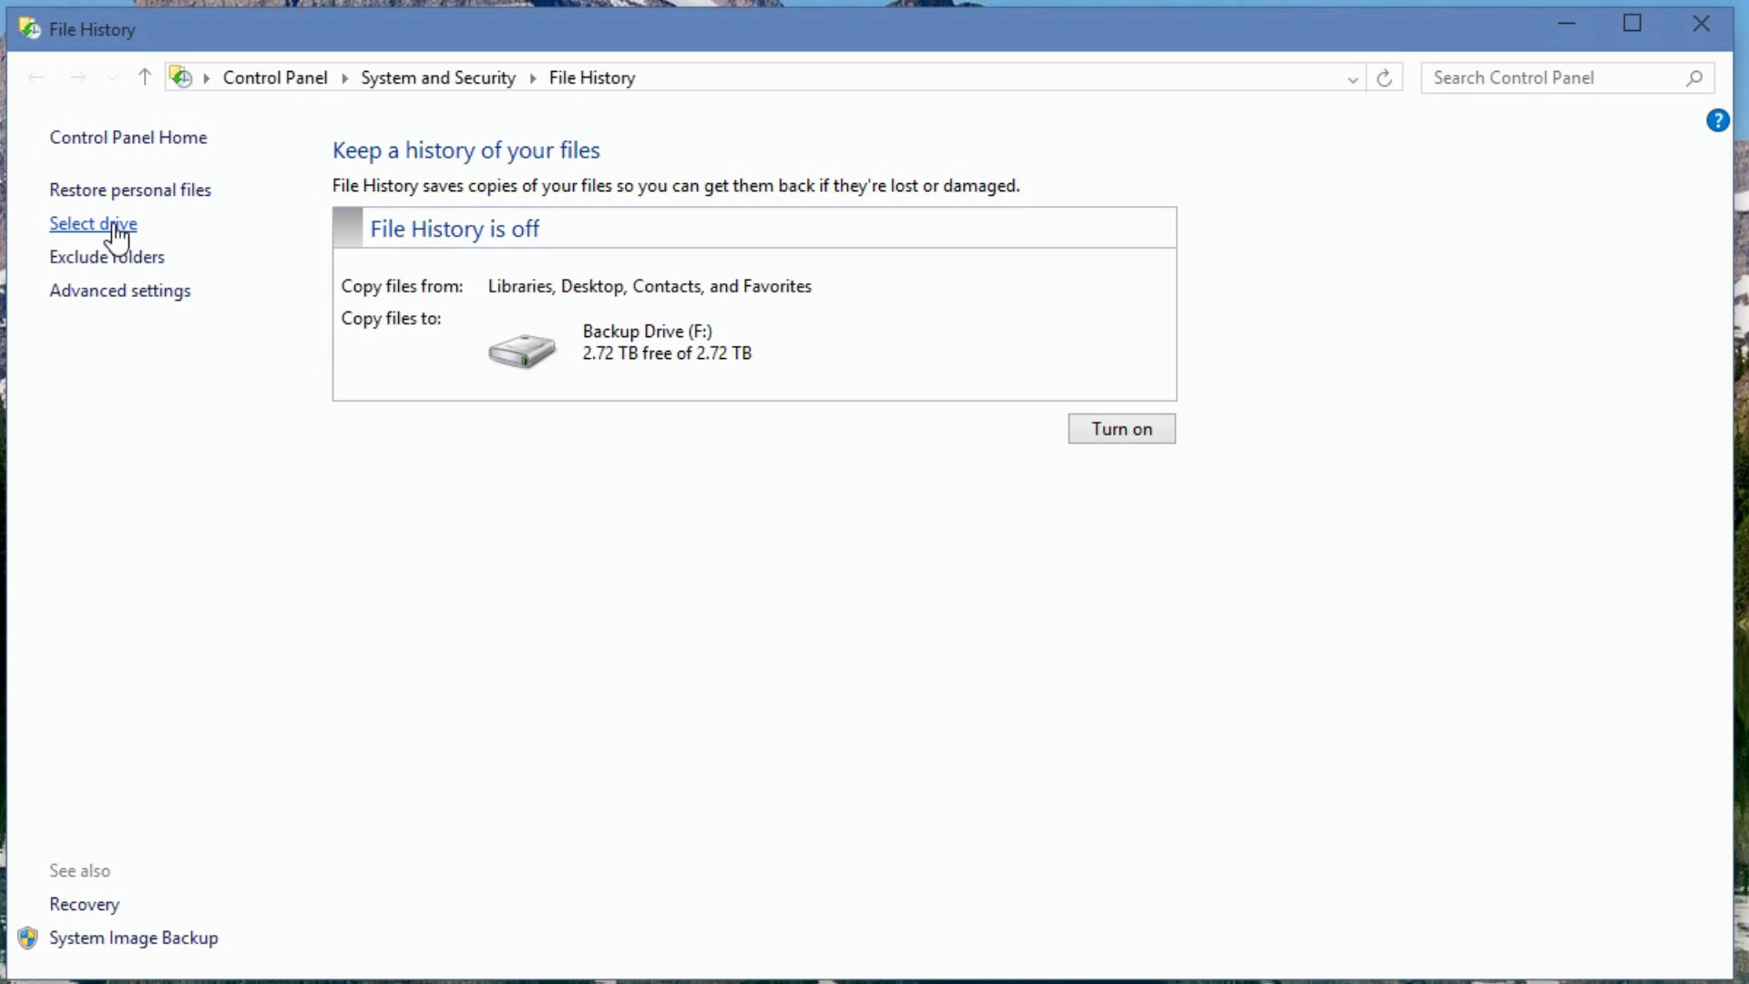
Confirm Backup Drive (F:) as the File History drive, then bring up File Explorer.
click(116, 228)
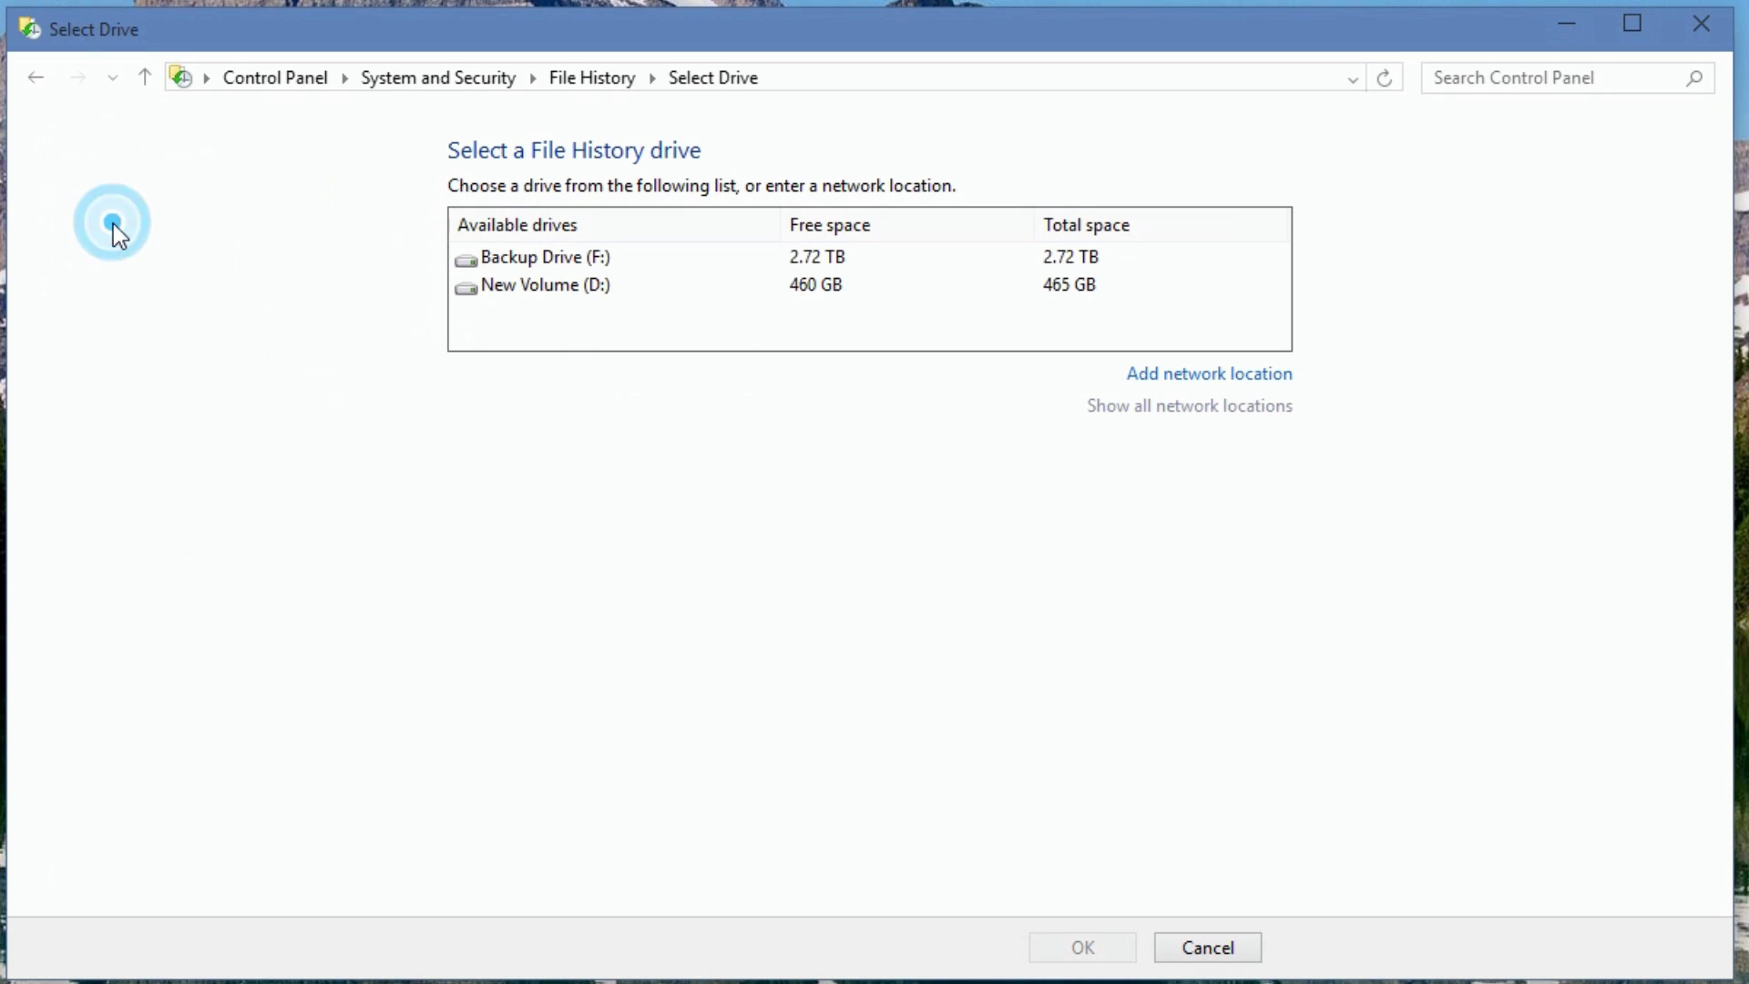
click(576, 257)
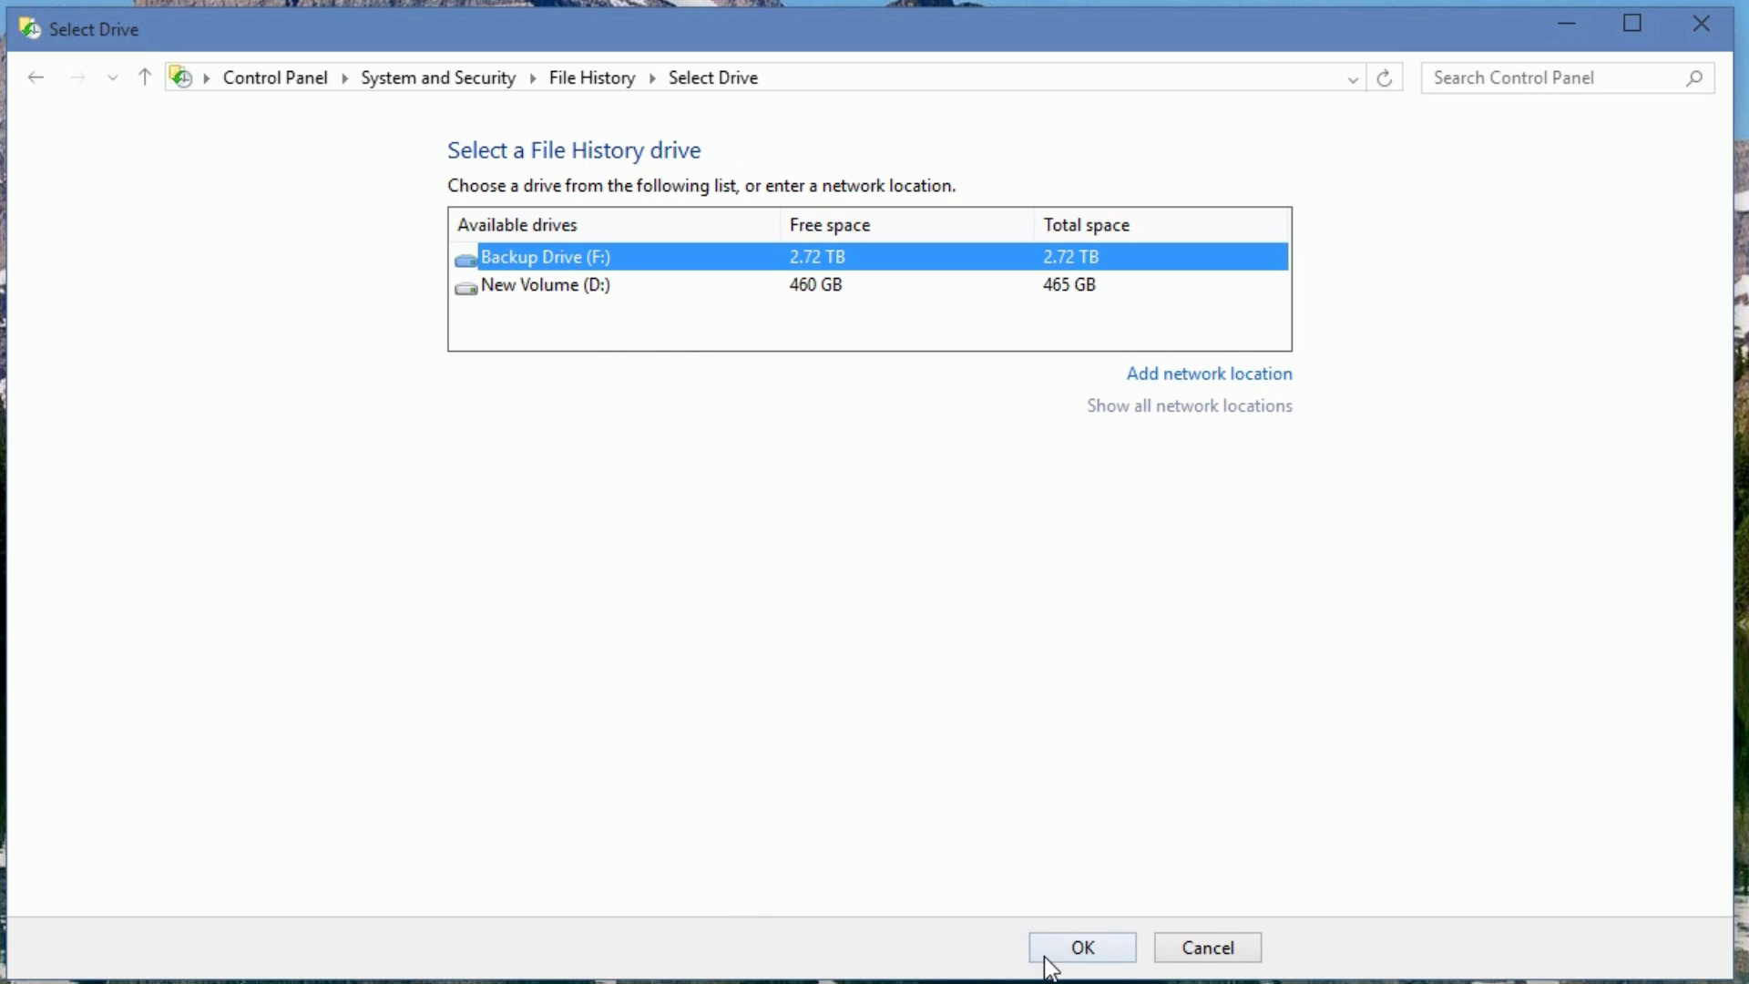
click(1079, 949)
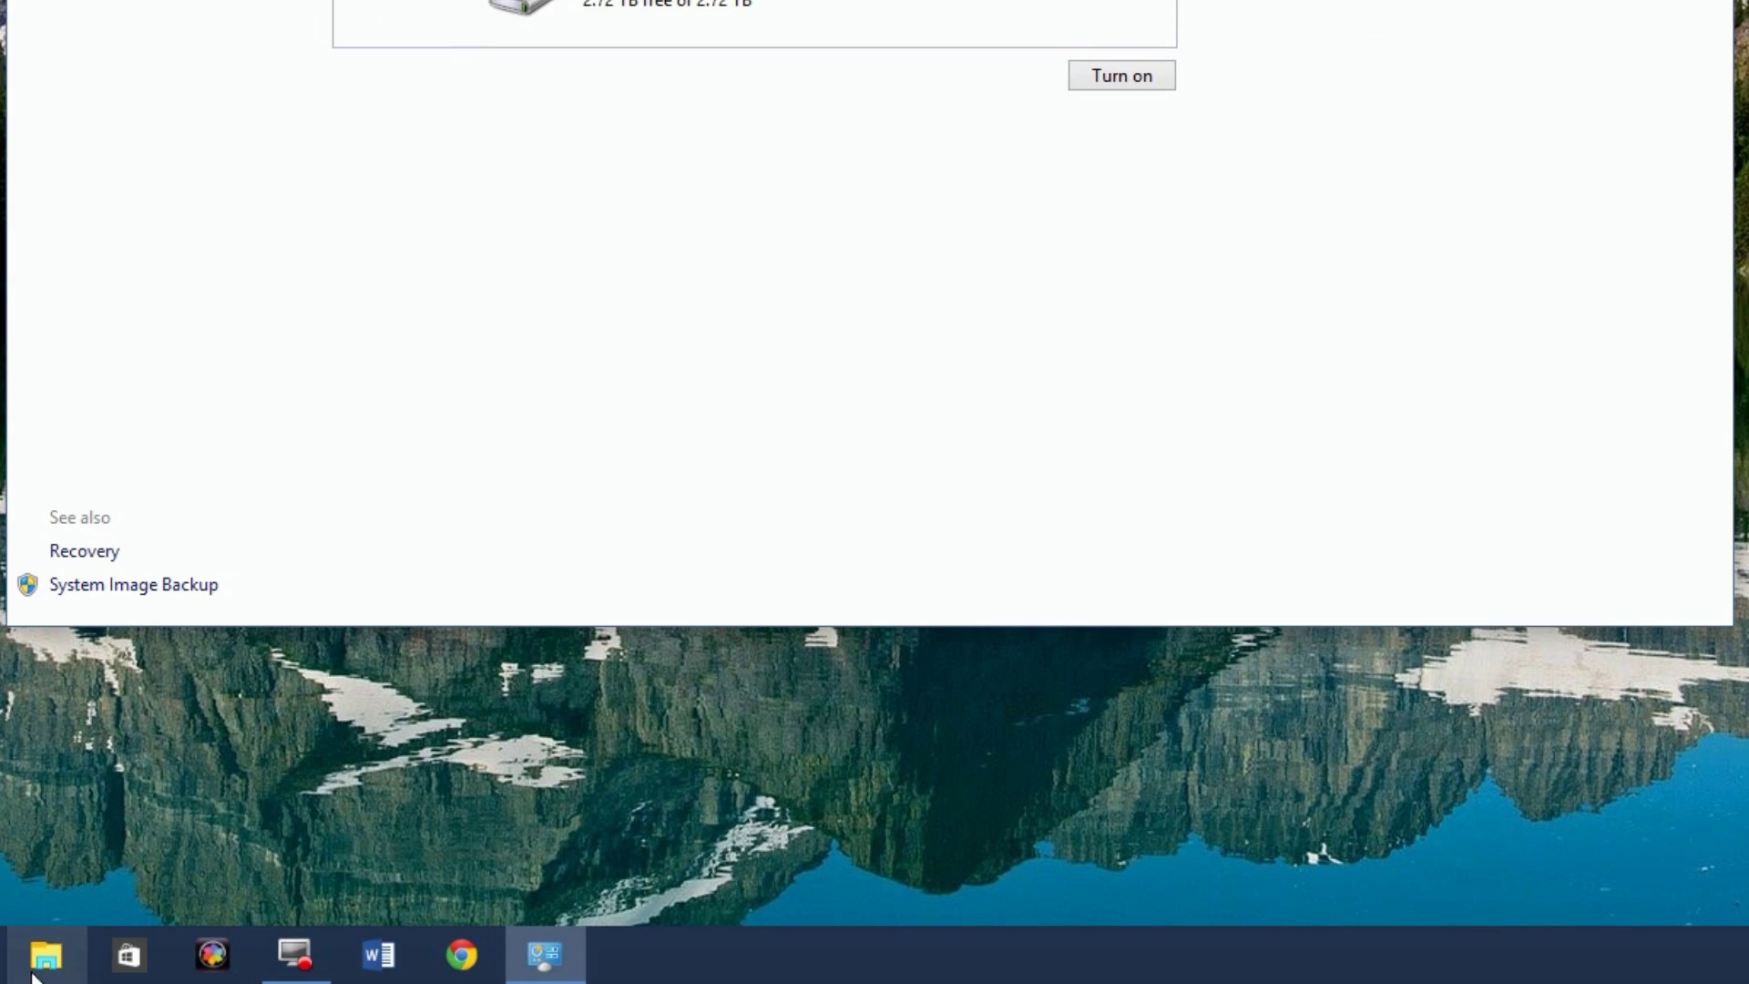
click(41, 957)
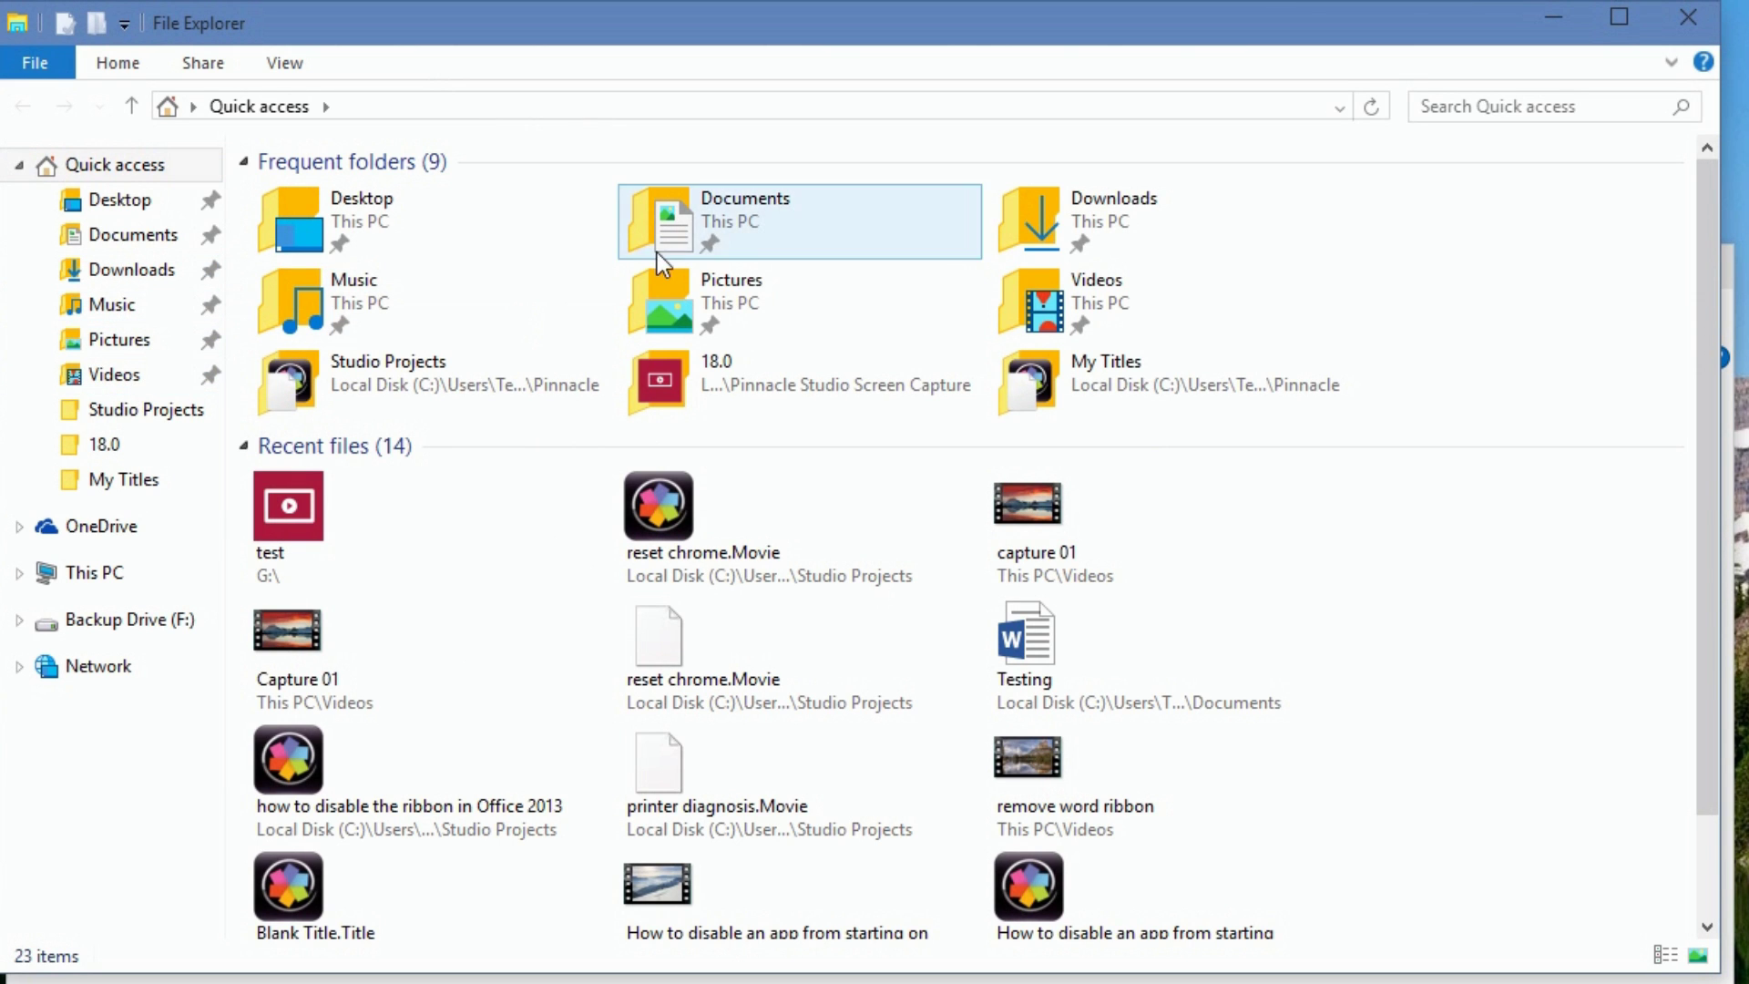
click(1688, 16)
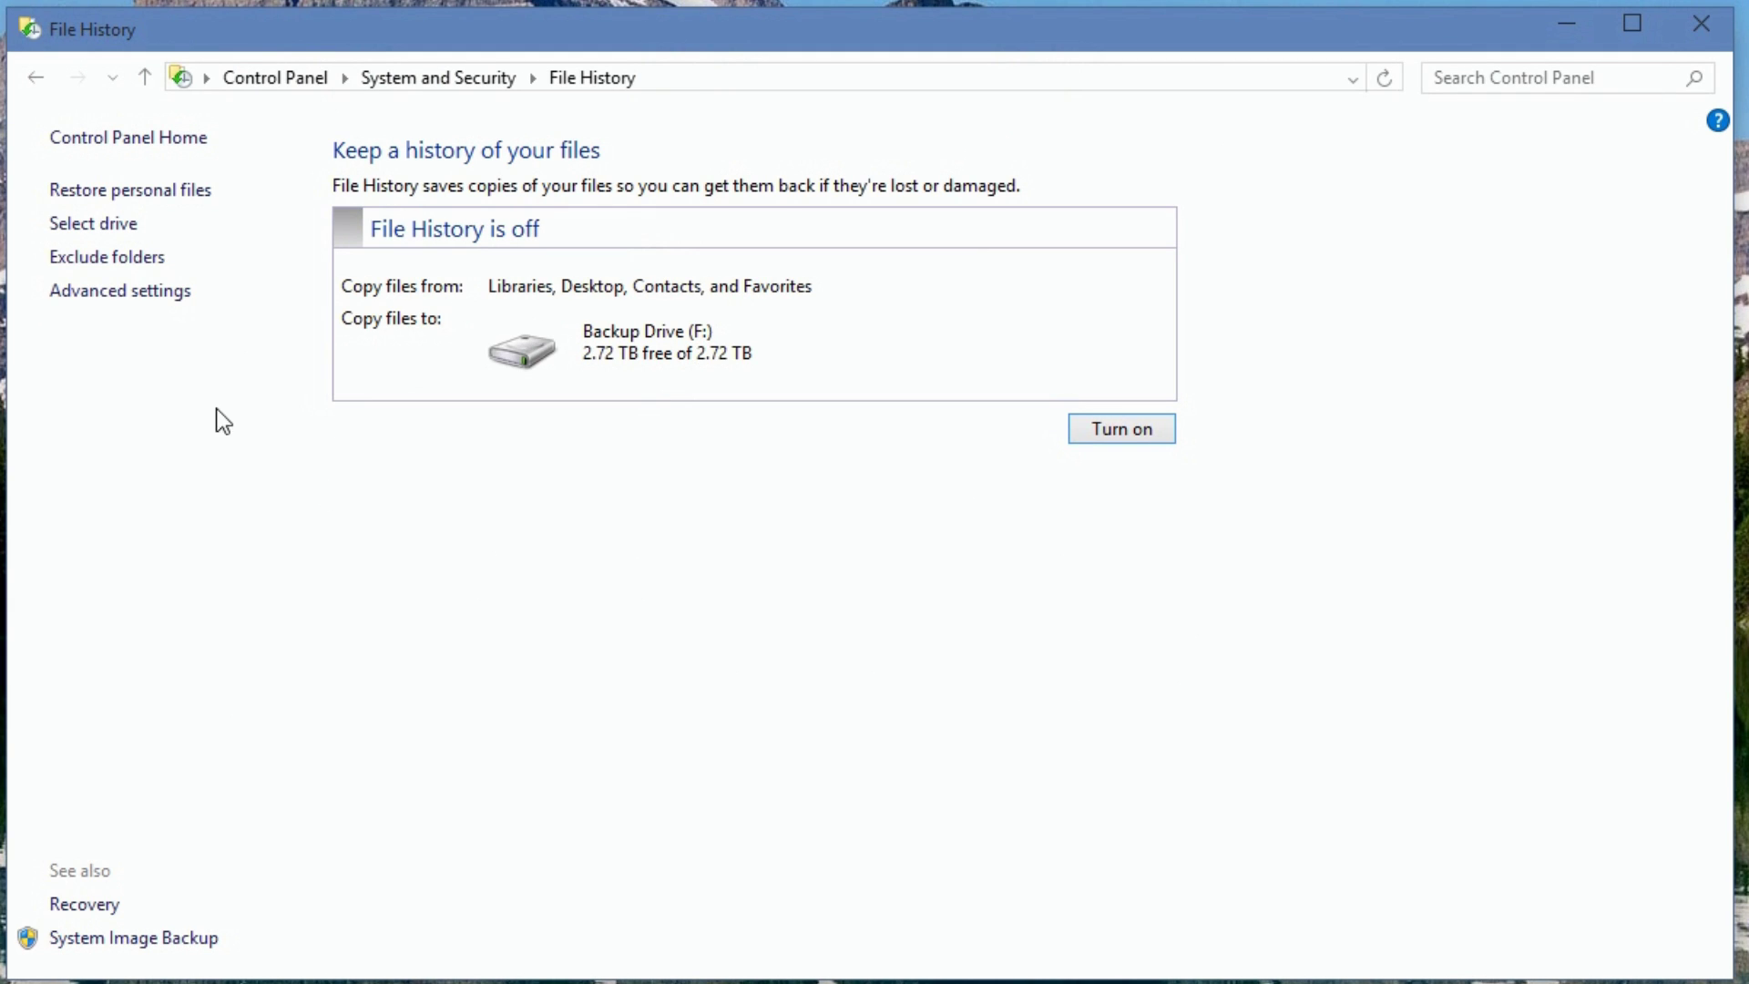
click(137, 304)
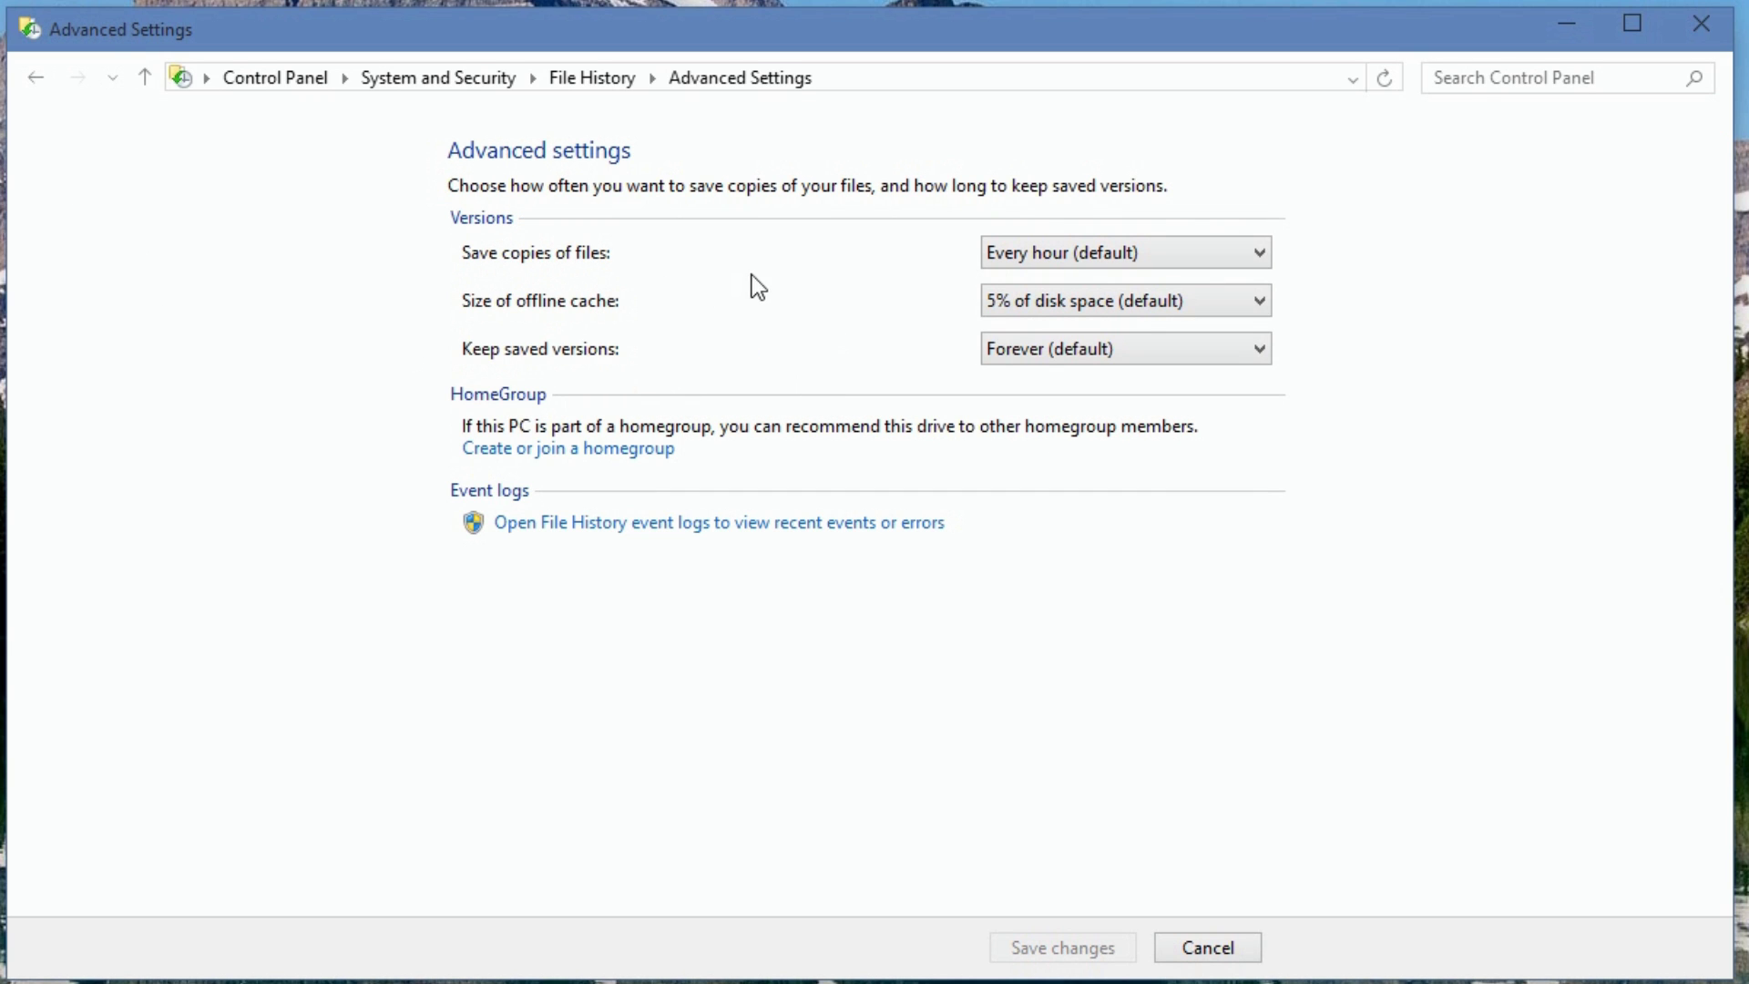
In Advanced settings, save copies every 10 minutes and keep versions until space is needed.
click(1195, 260)
click(1179, 279)
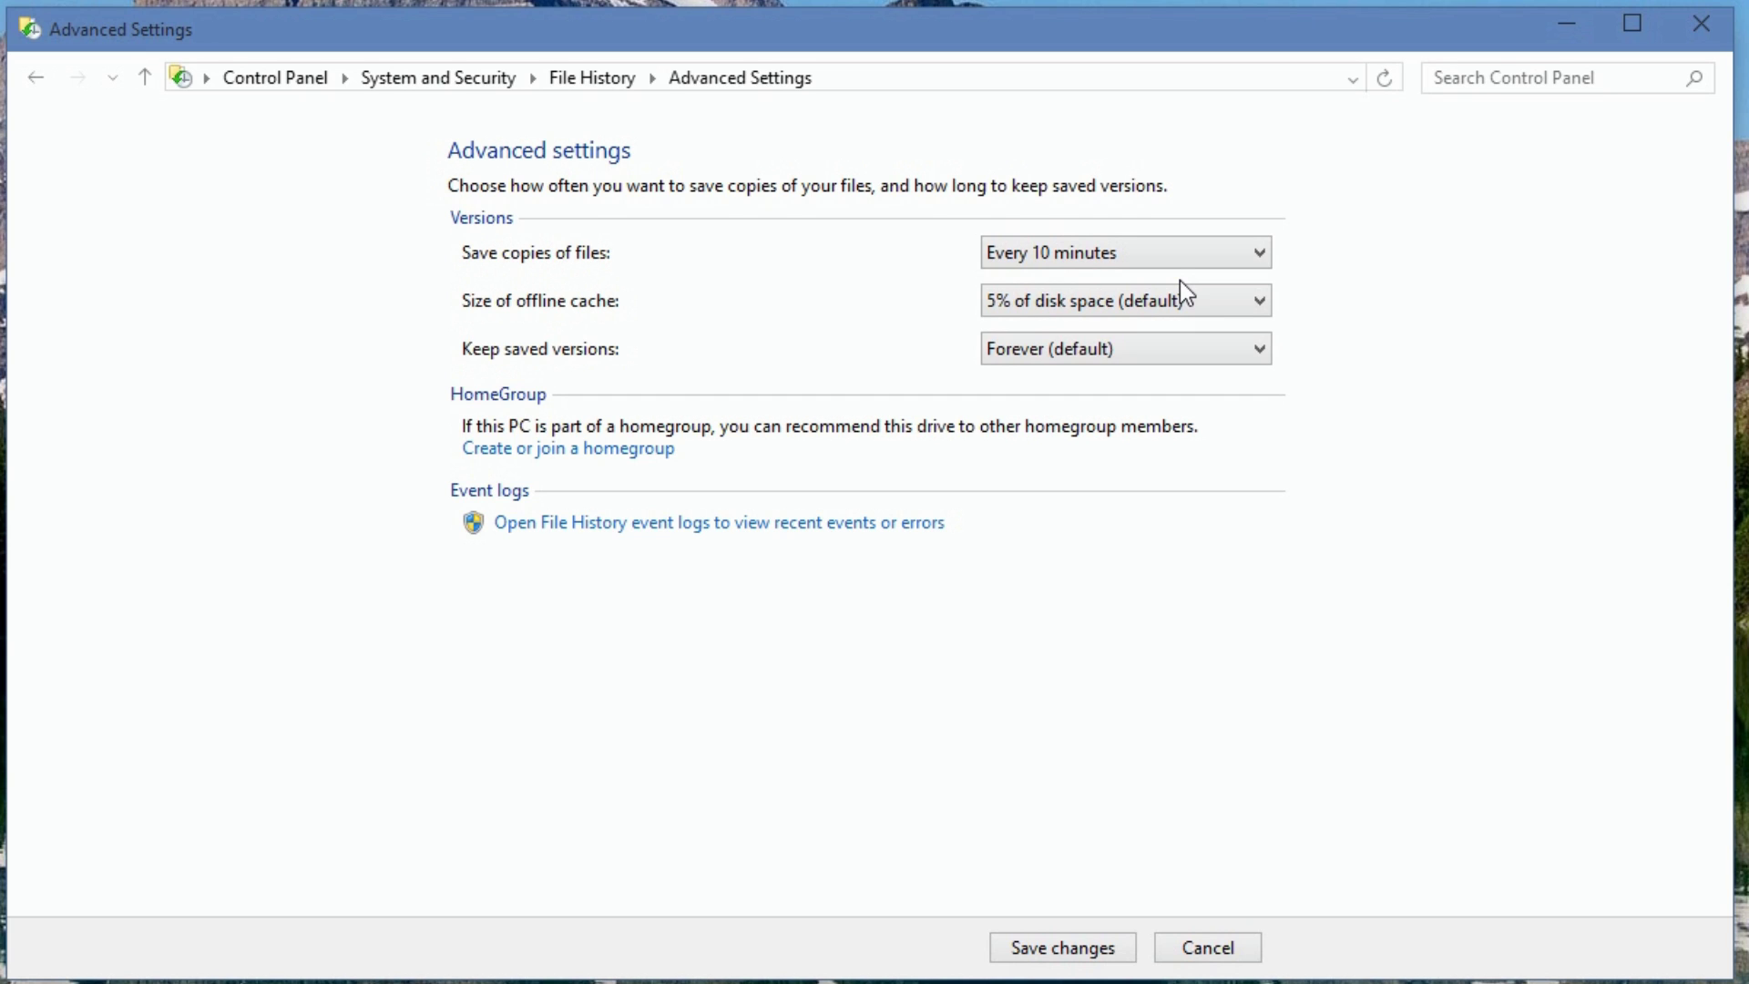
click(1101, 358)
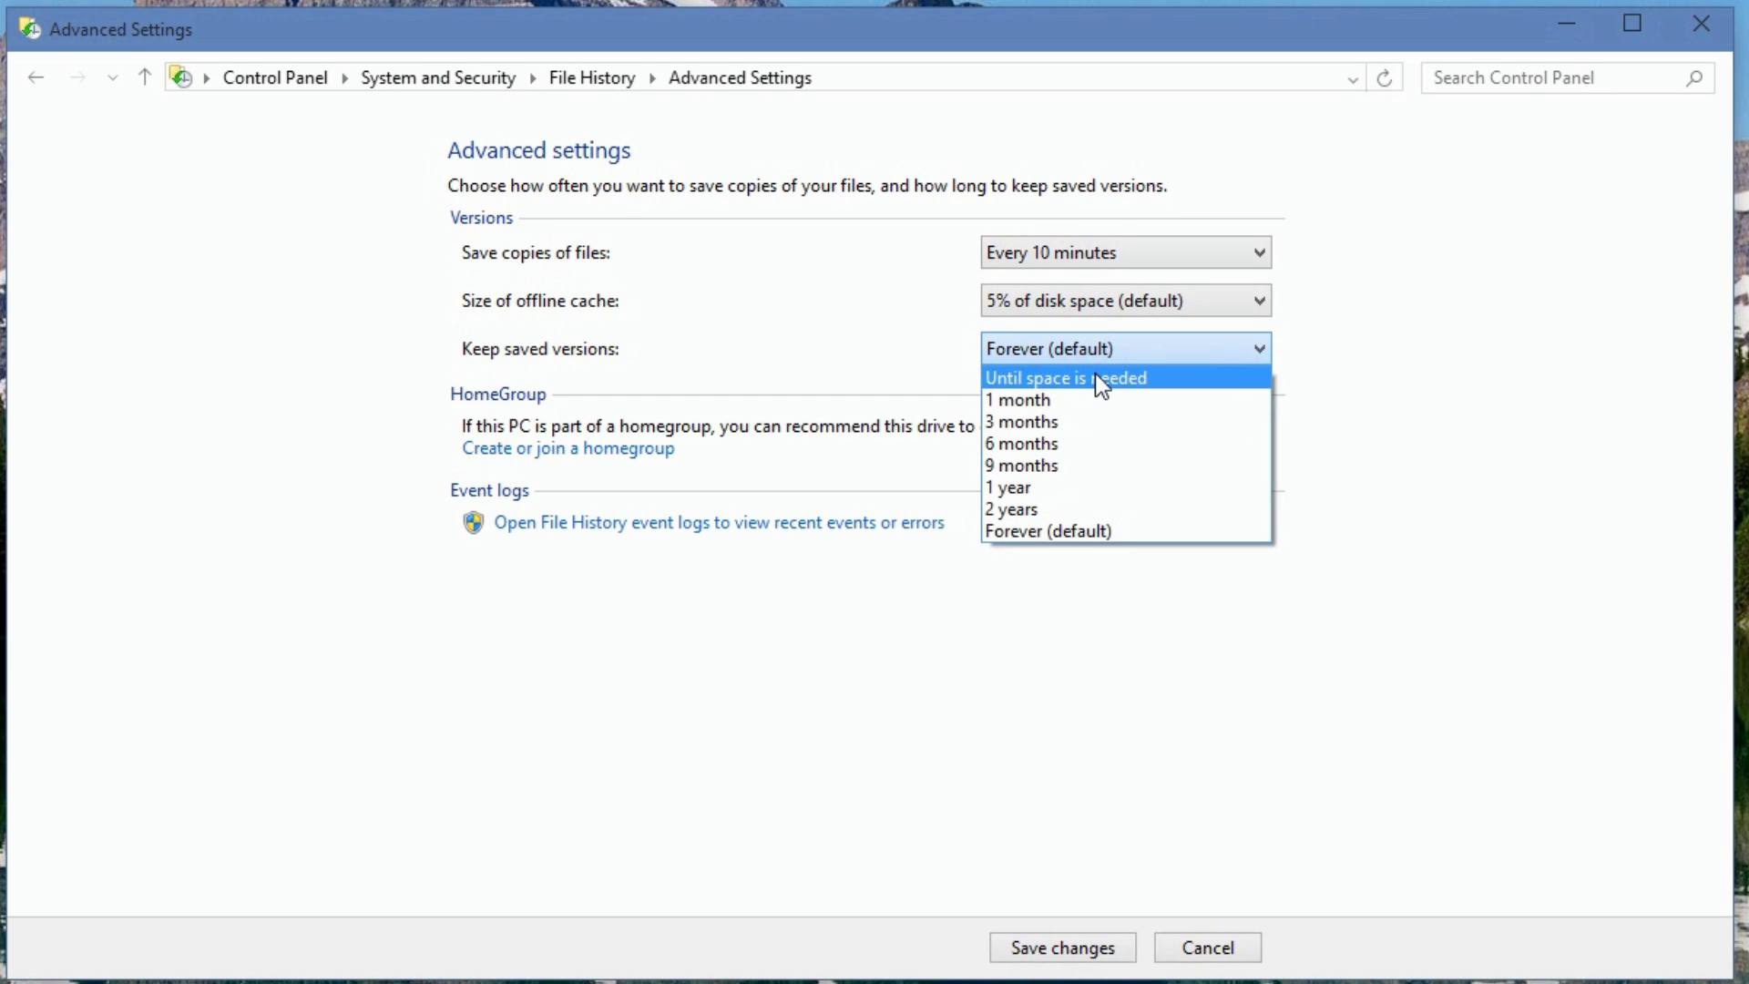
click(1098, 379)
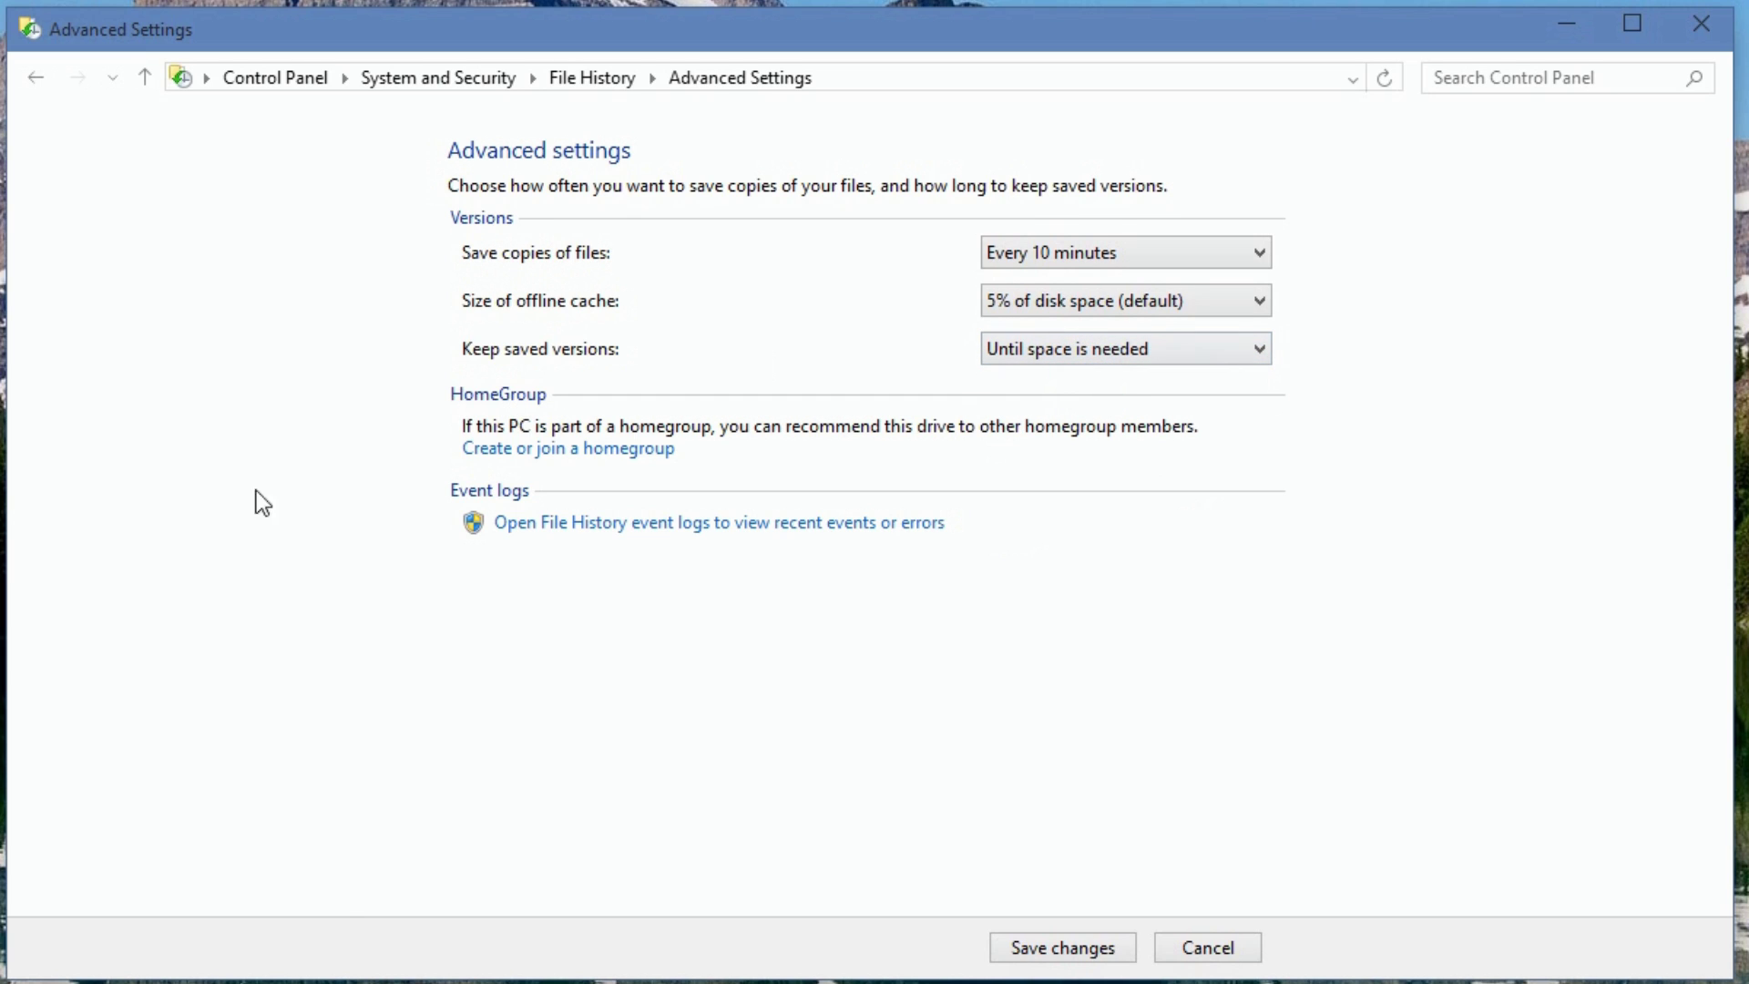
Save the advanced settings and turn File History on.
click(1051, 951)
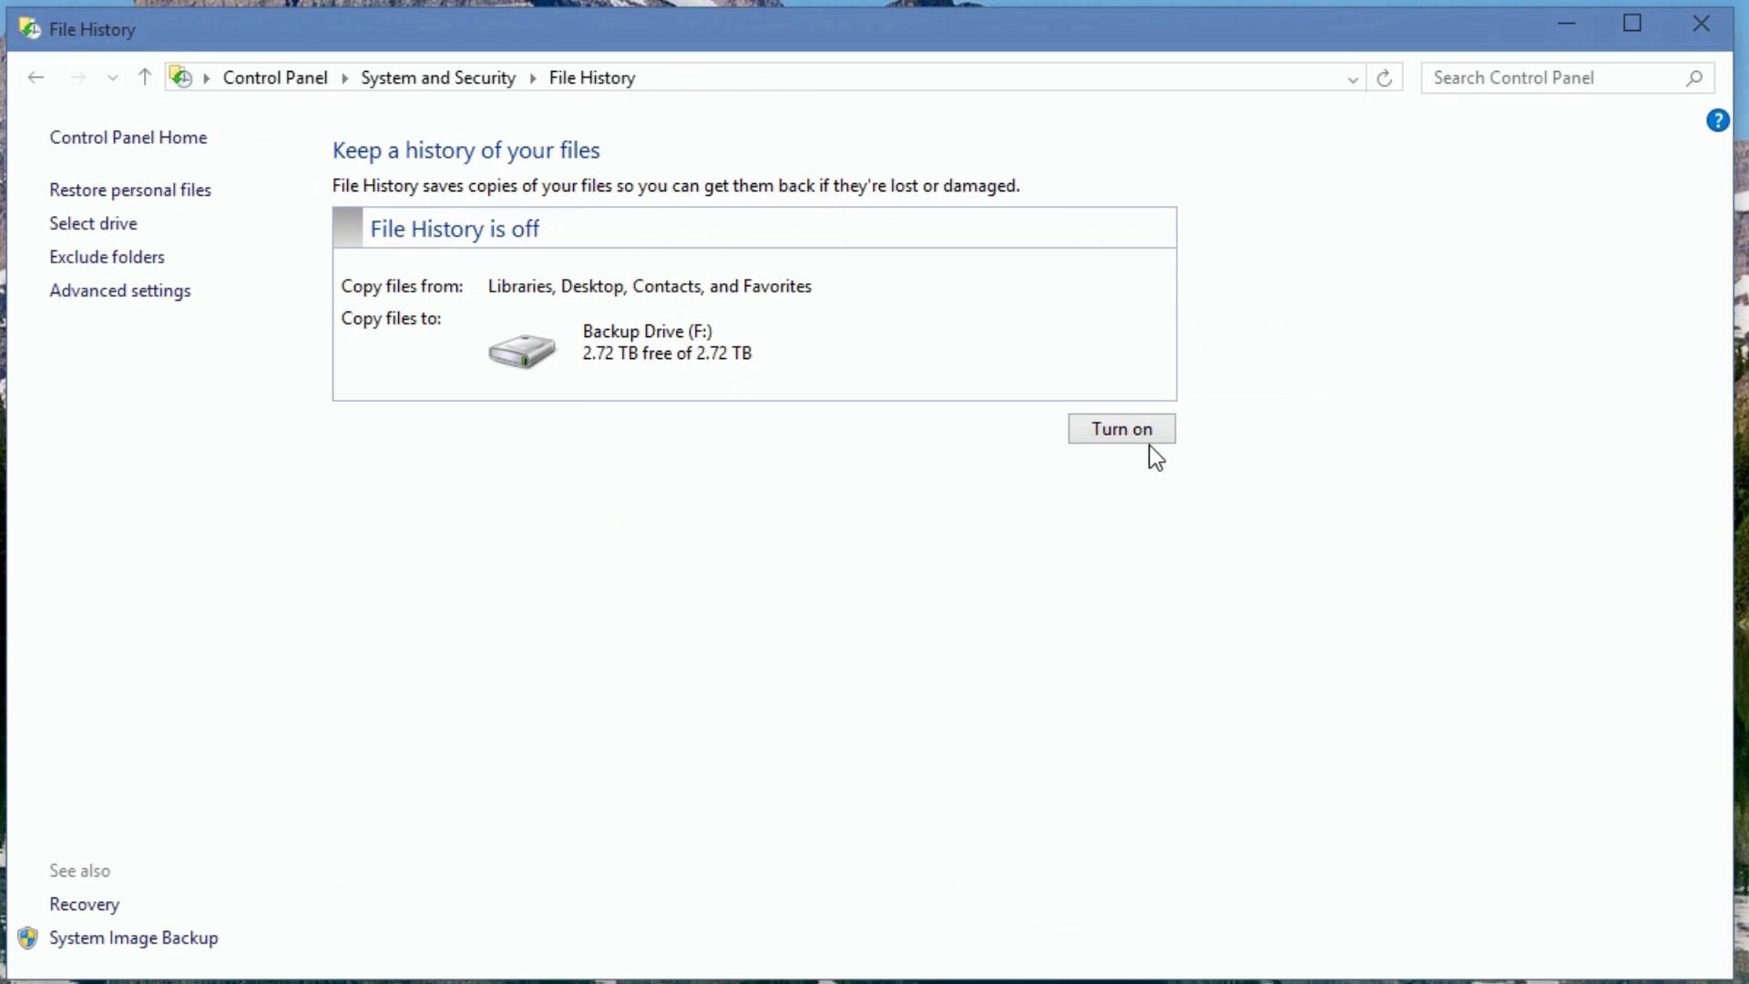
click(1142, 434)
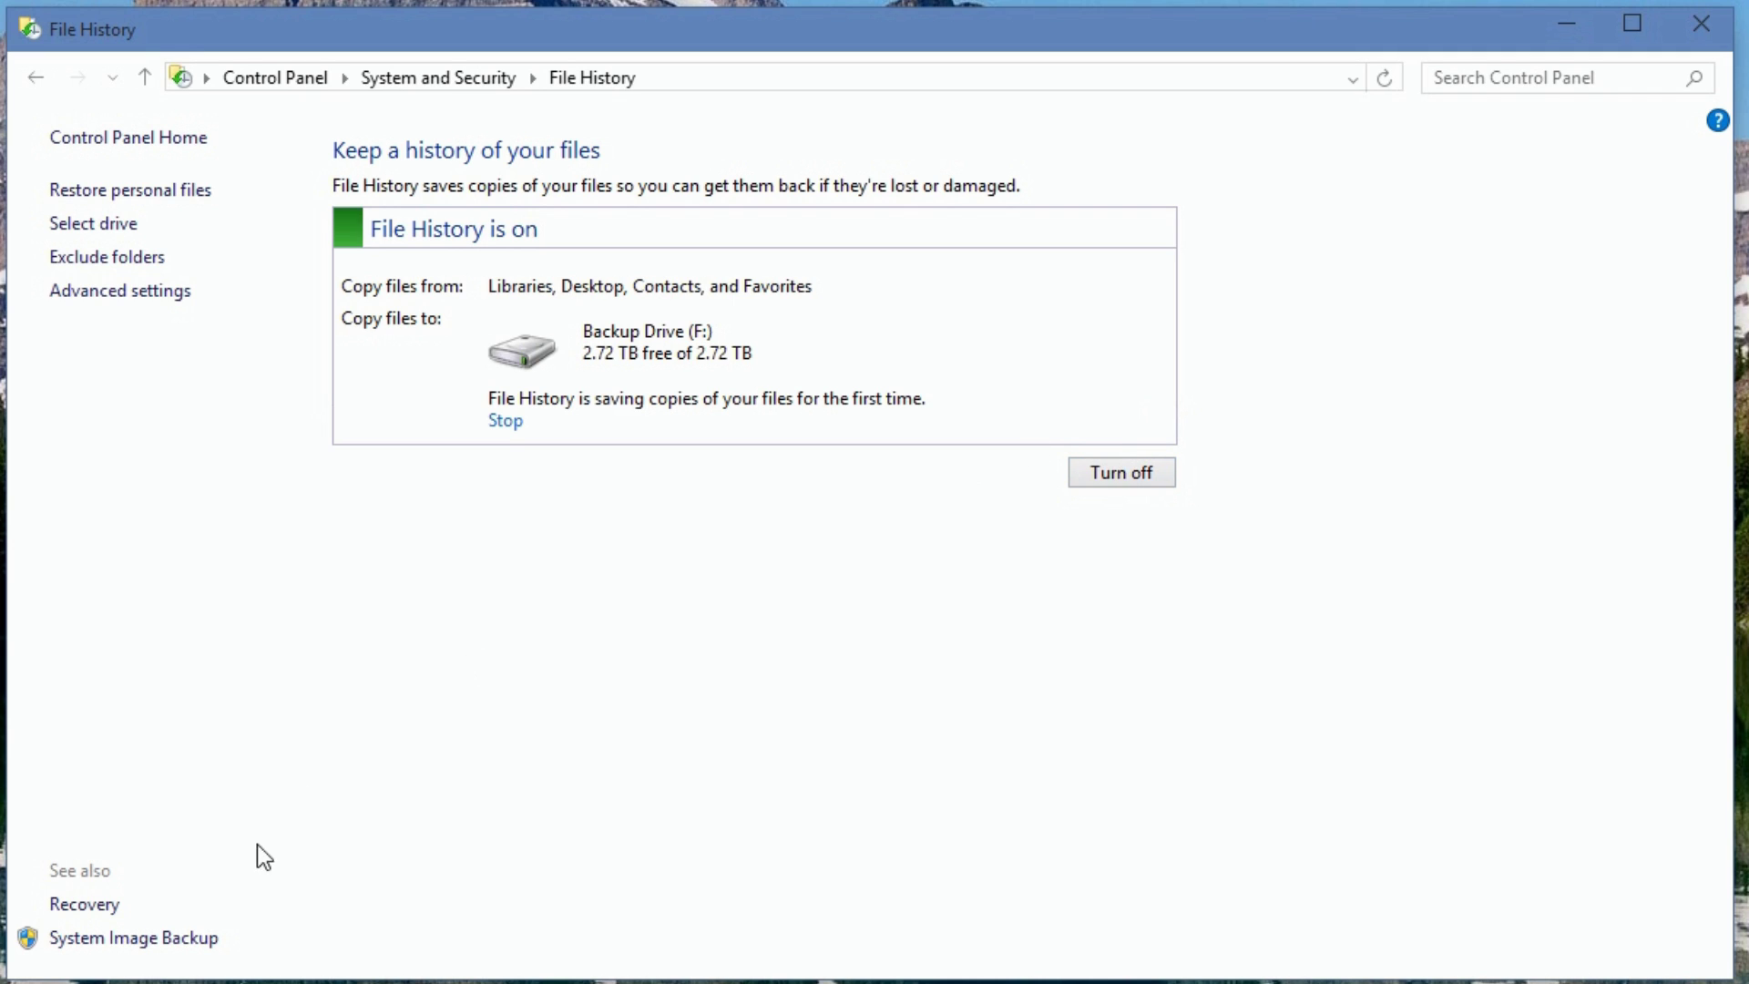
Preview a system image backup to Backup Drive (F:) up to the confirmation page, then cancel.
click(154, 940)
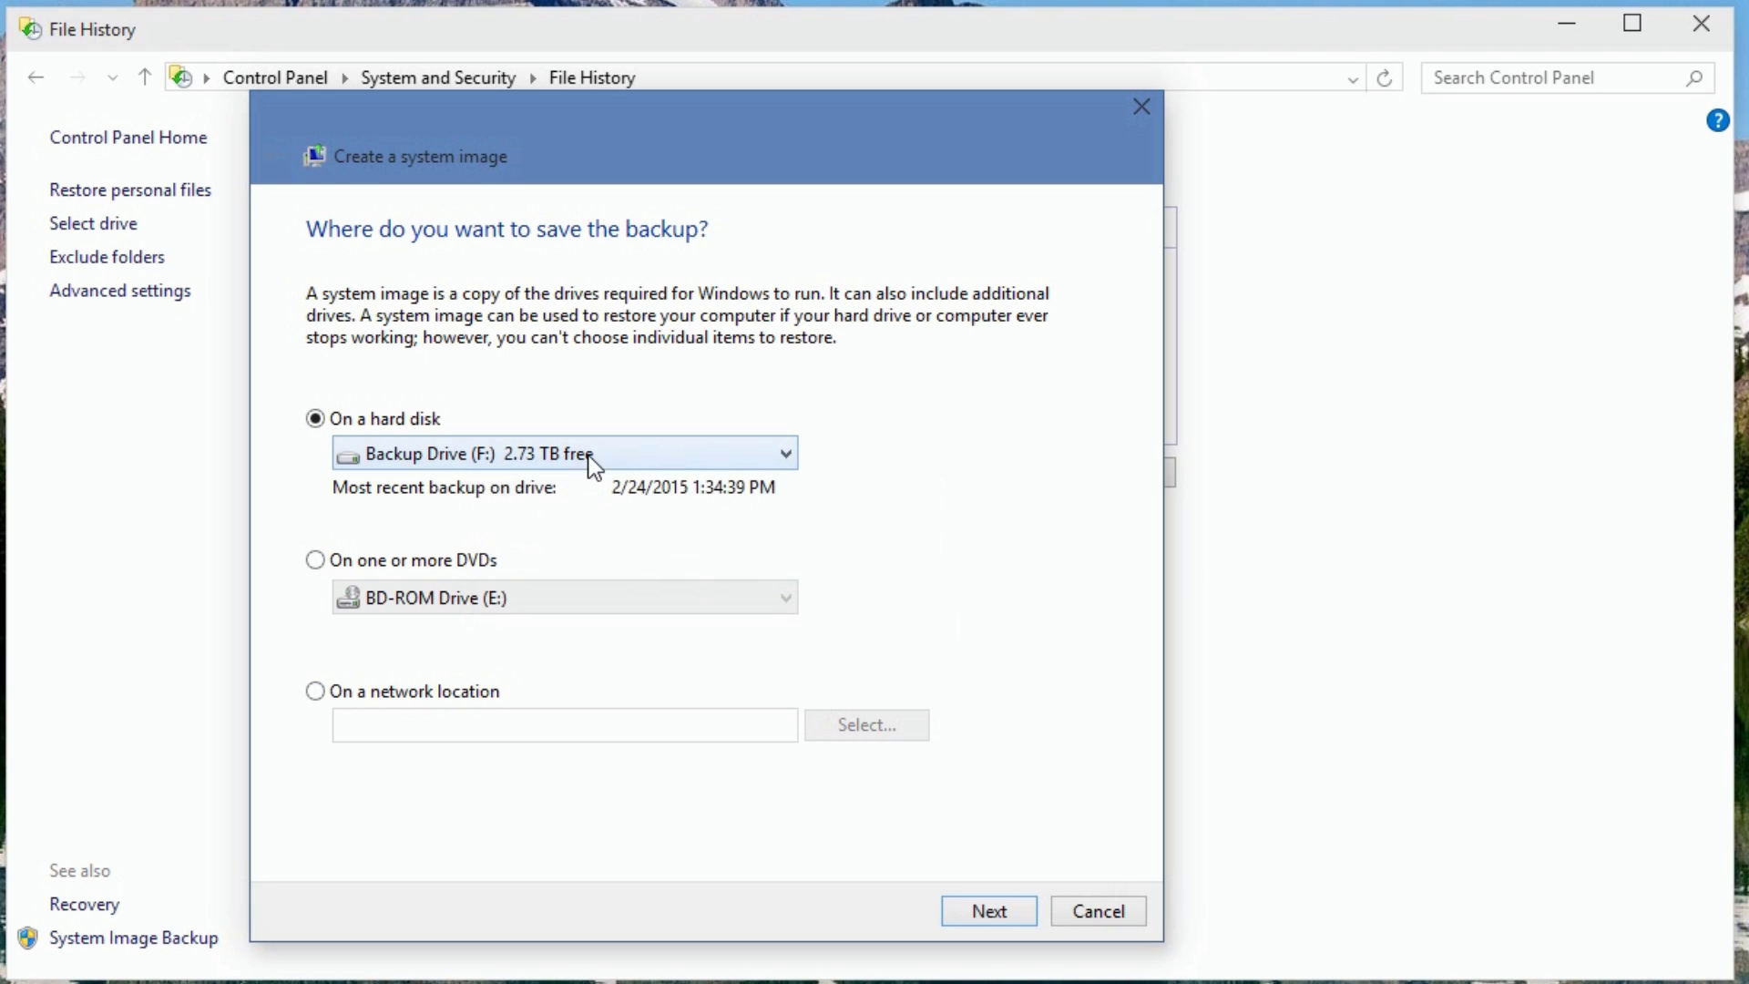
click(588, 456)
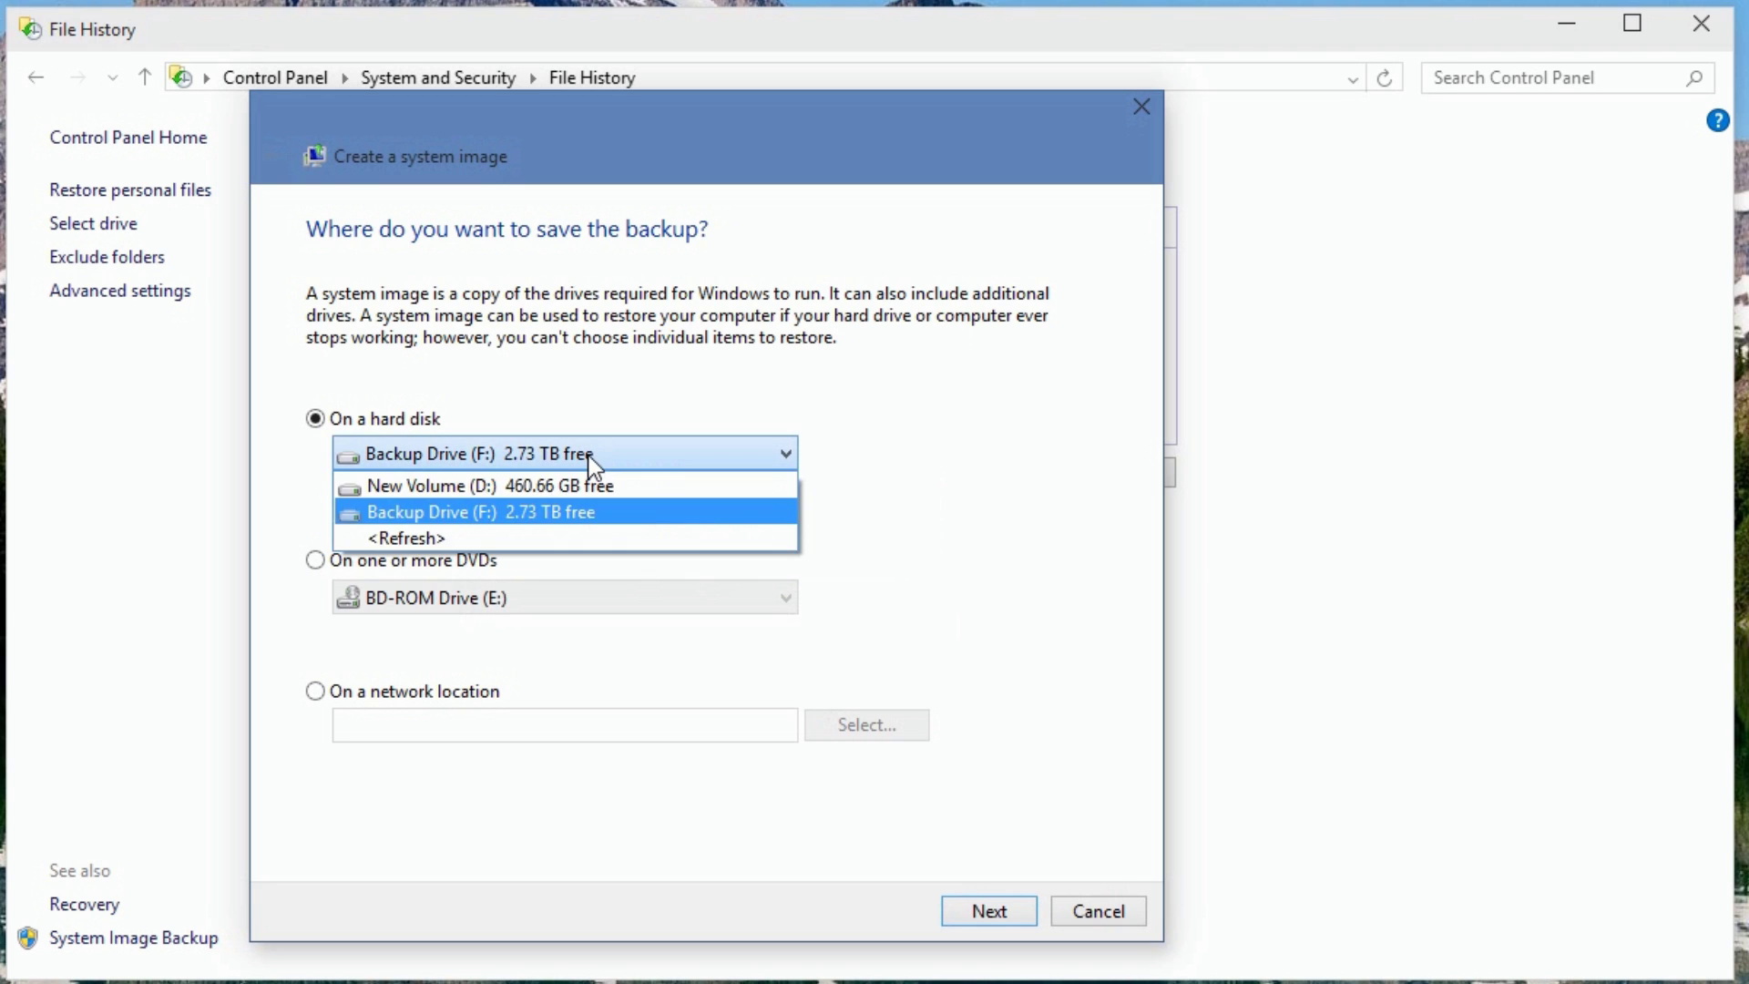
click(976, 913)
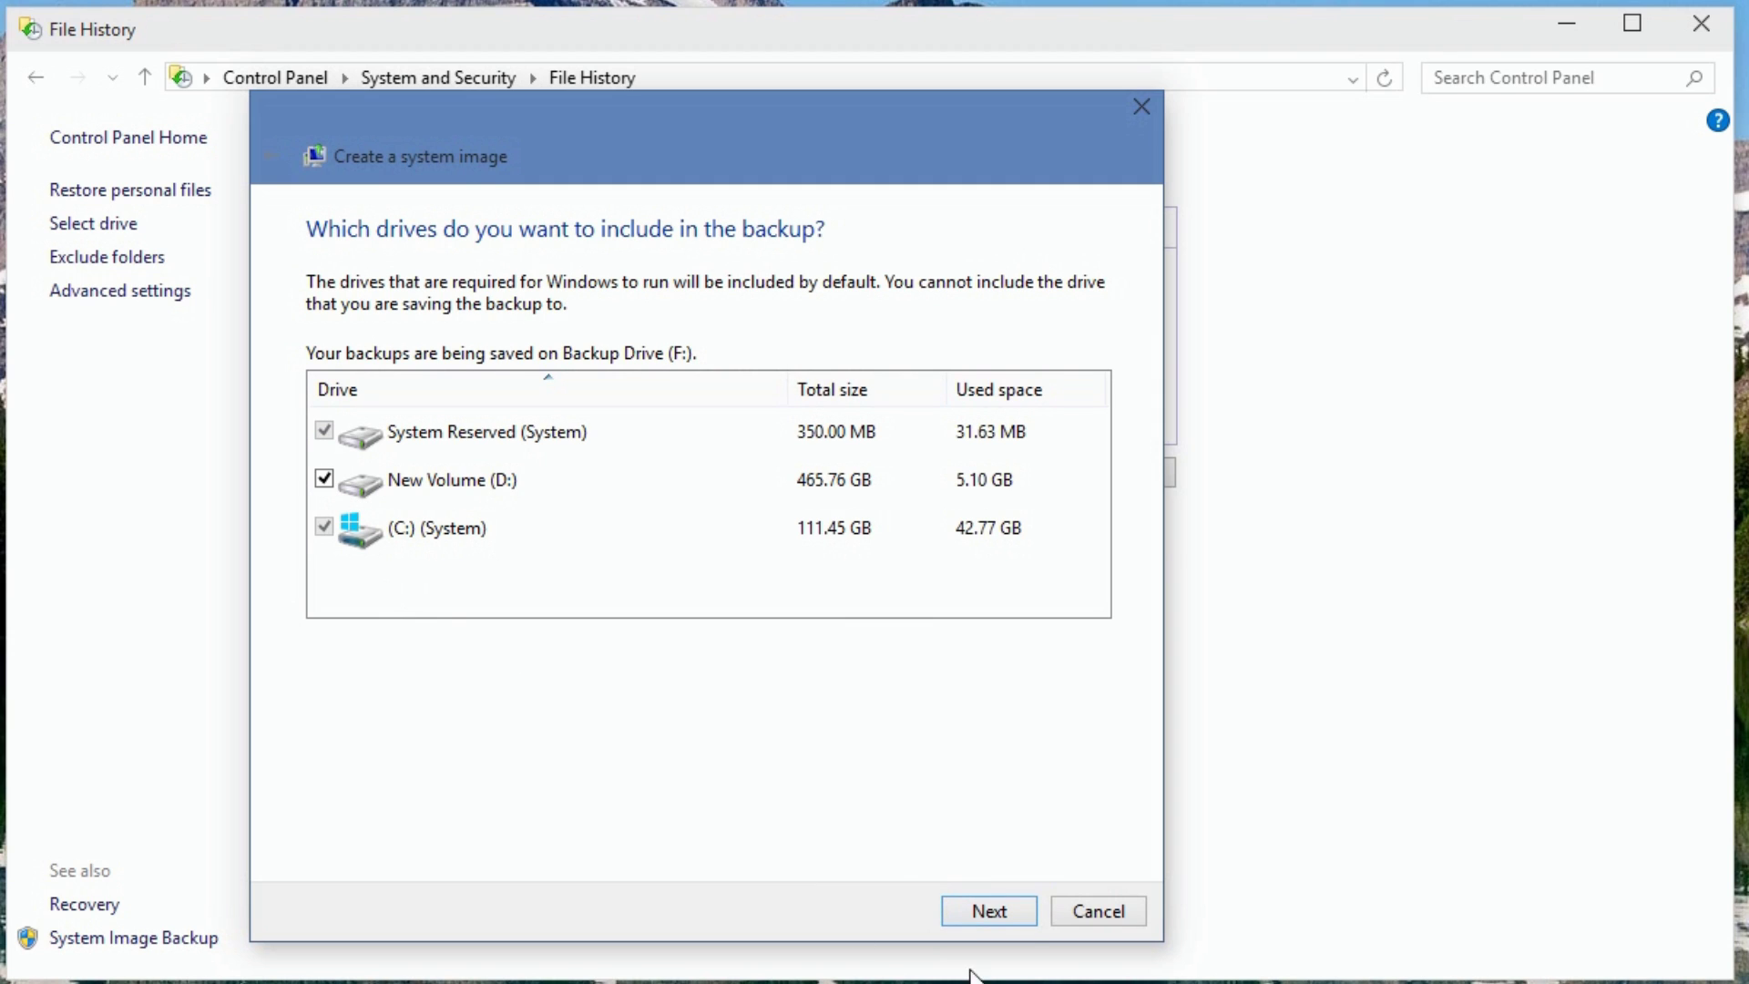
click(1000, 914)
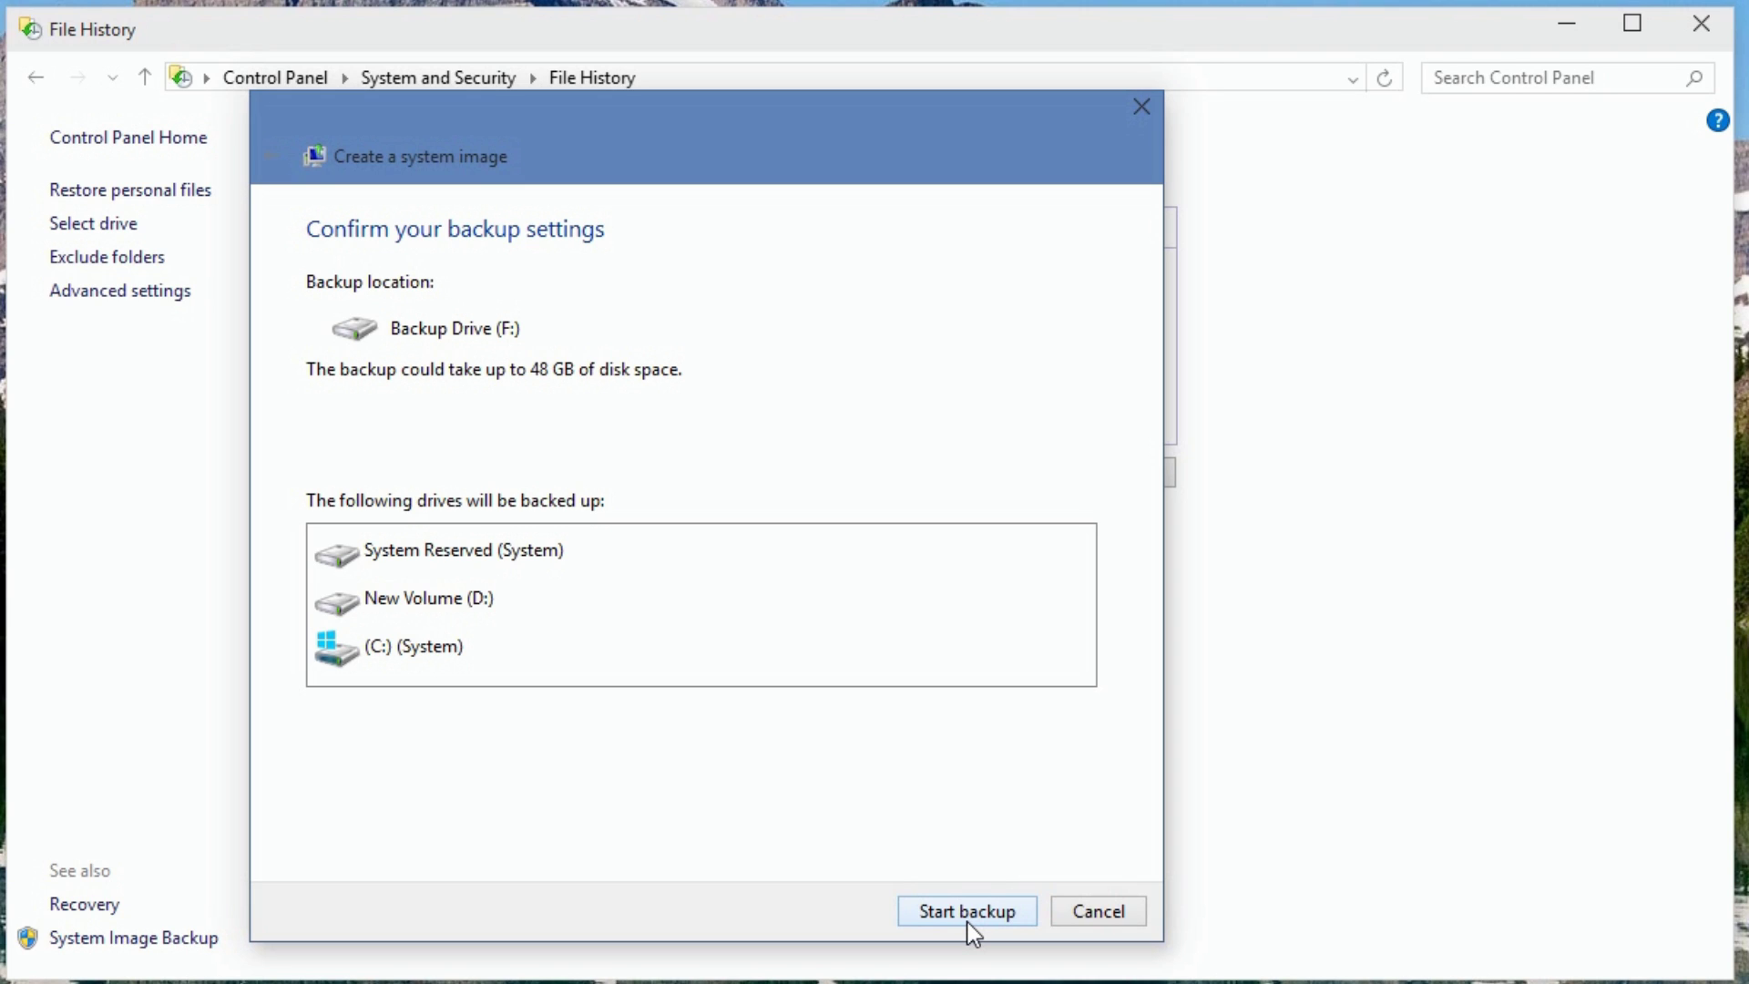
click(1125, 909)
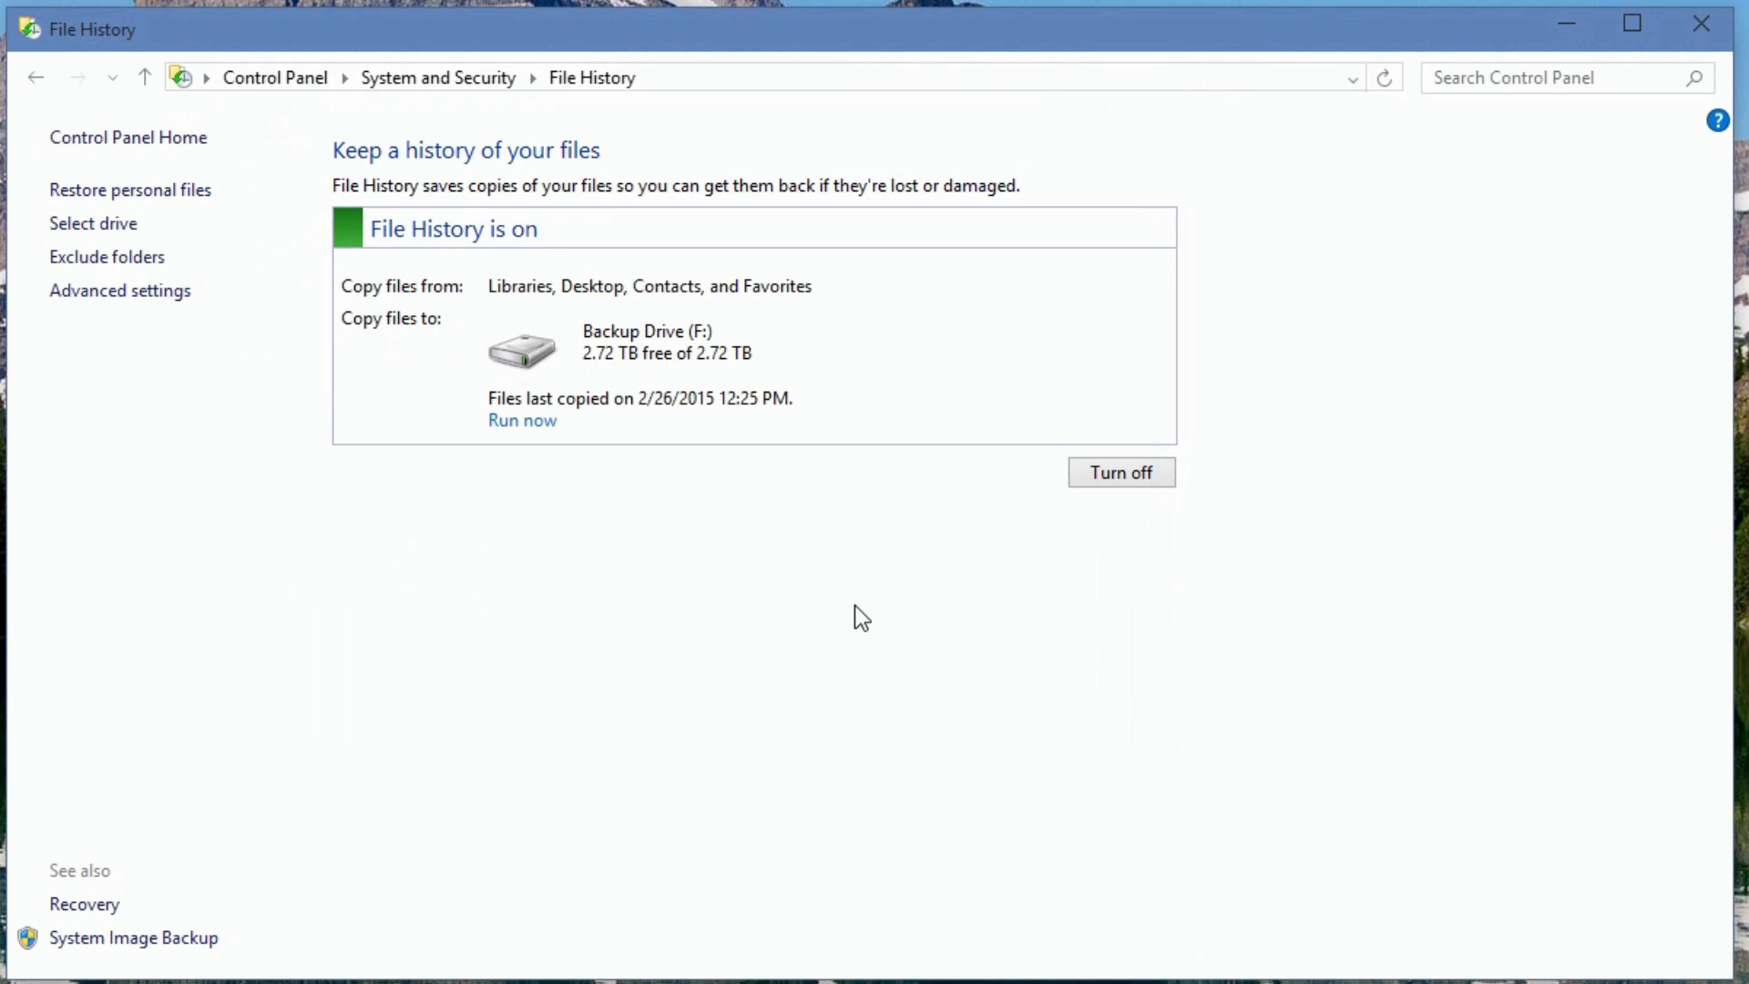